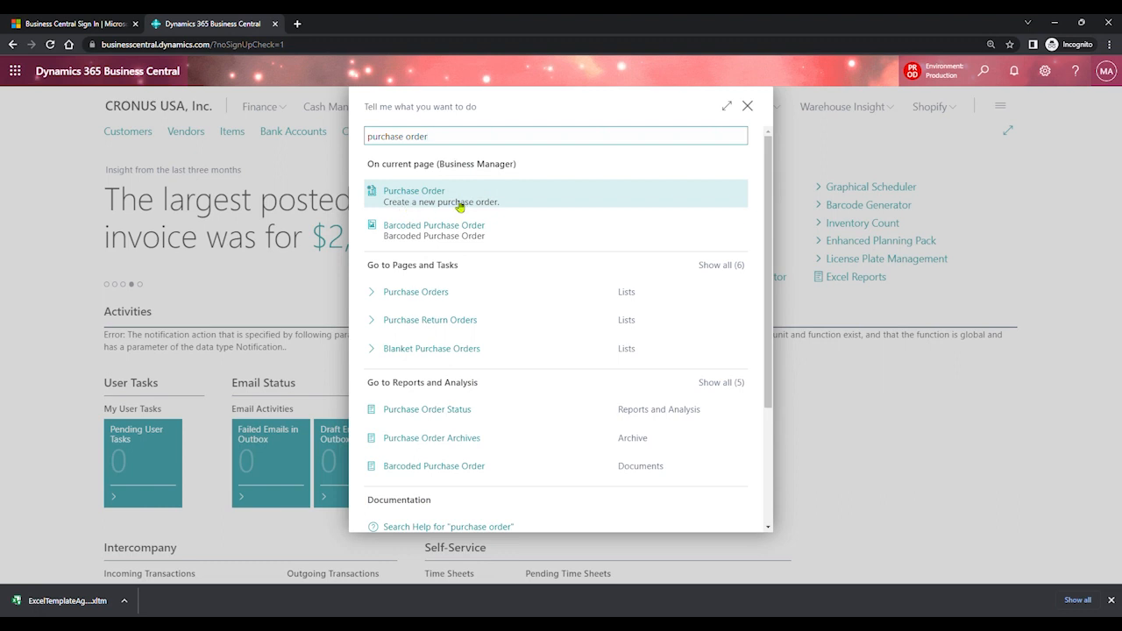
Open the purchase orders list, create a new purchase order, and expand its general section to show all fields.
click(481, 294)
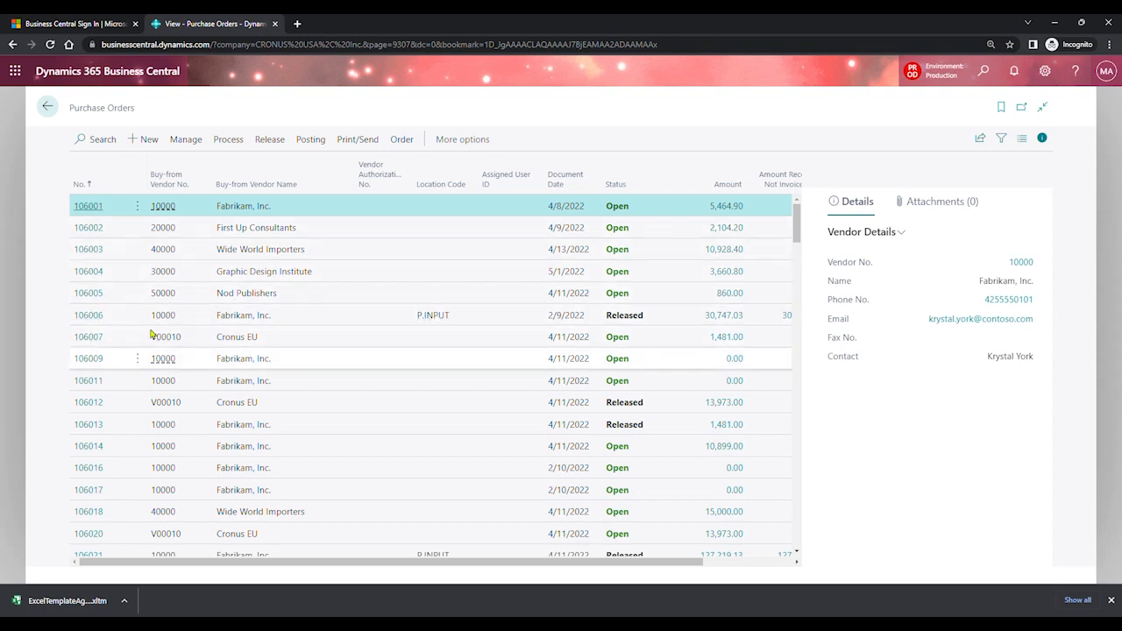
click(626, 321)
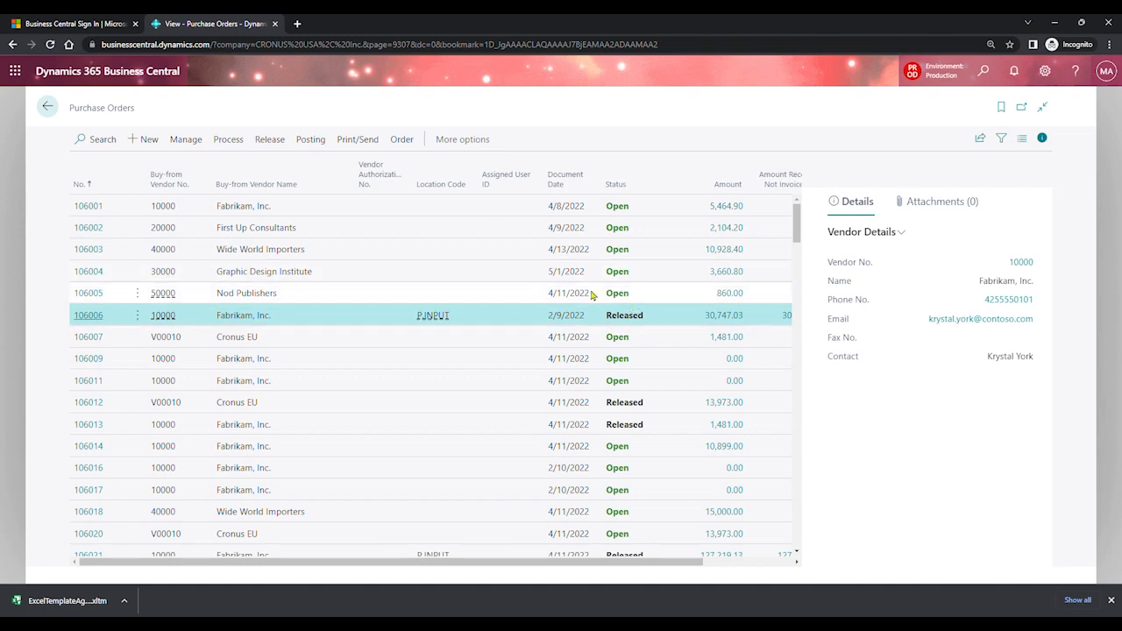
click(147, 142)
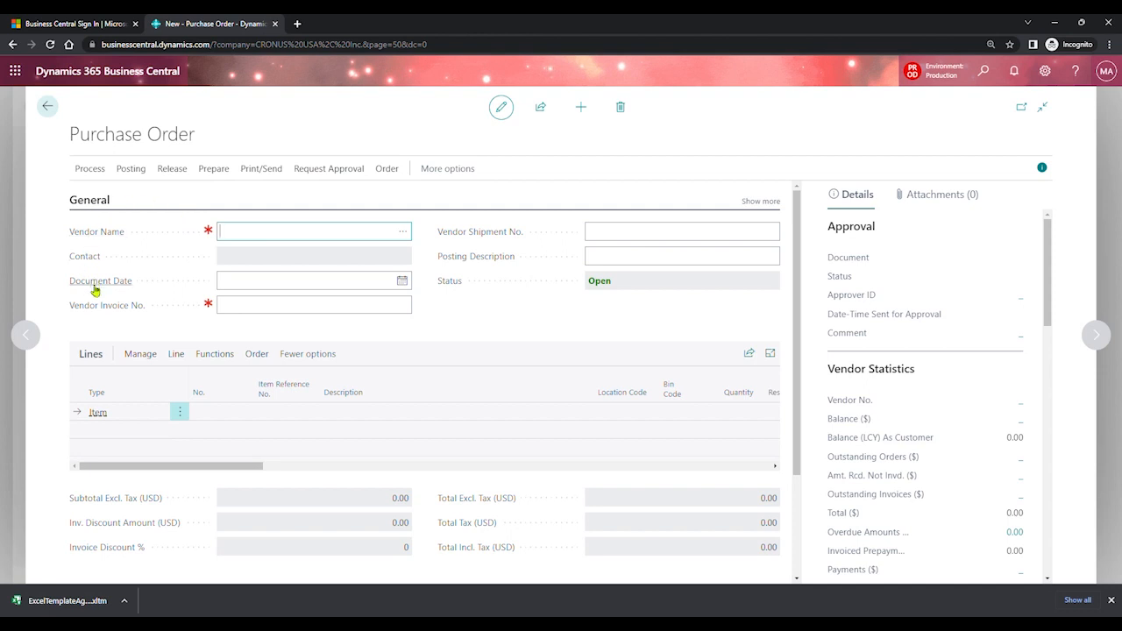
click(761, 202)
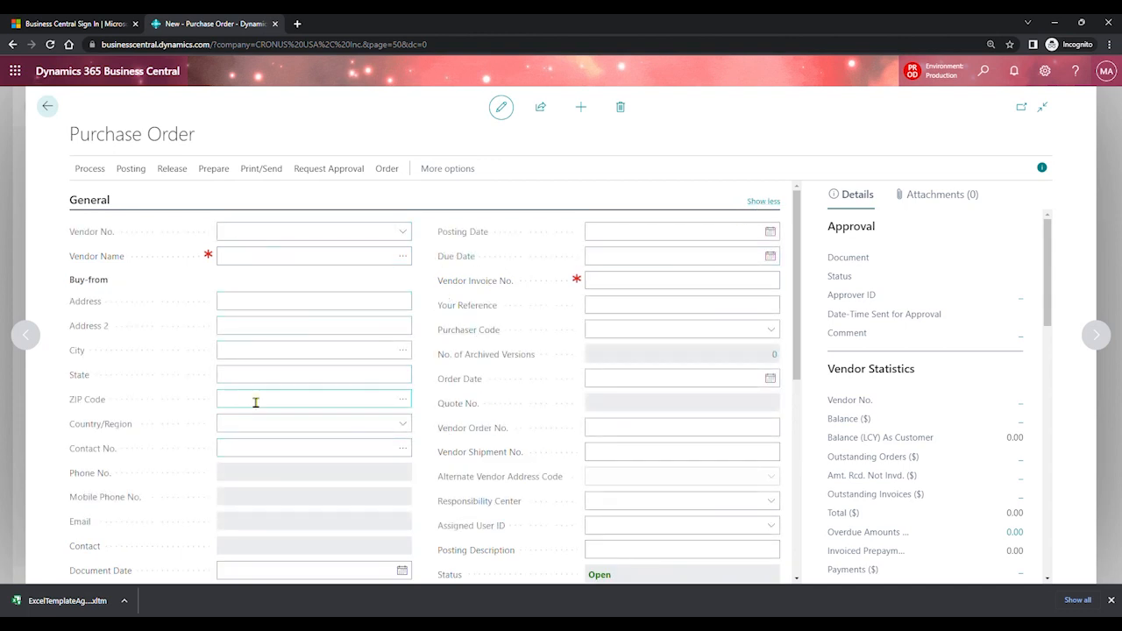
Choose vendor 40000, Wide World Importers, for the order by searching the full vendor list for "atlan".
click(382, 239)
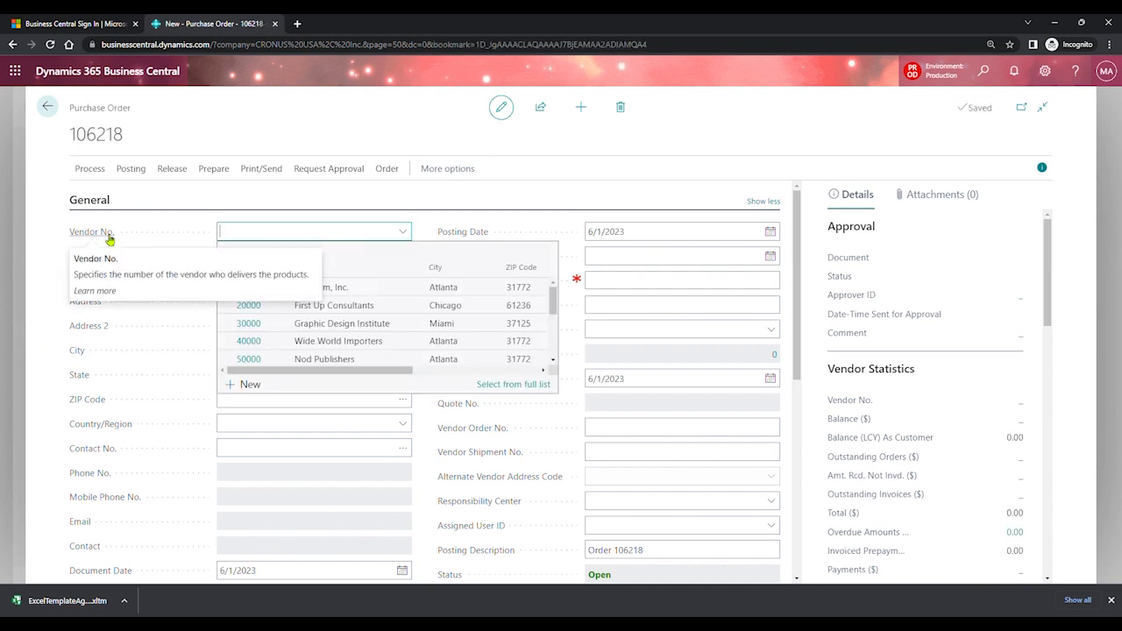
click(512, 386)
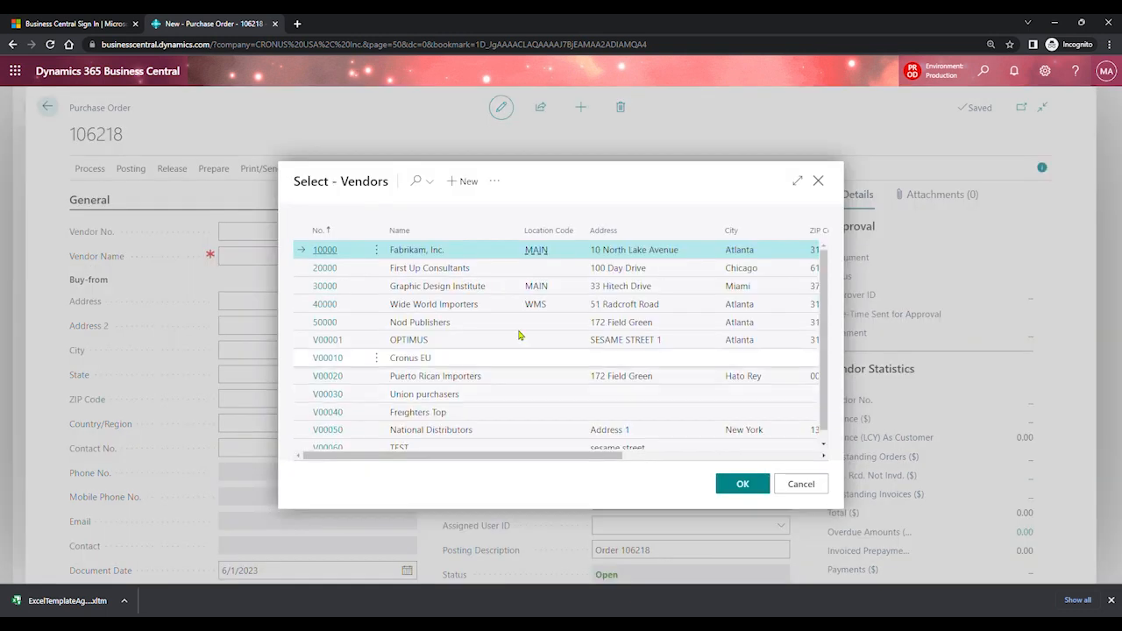
click(417, 183)
text(v00)
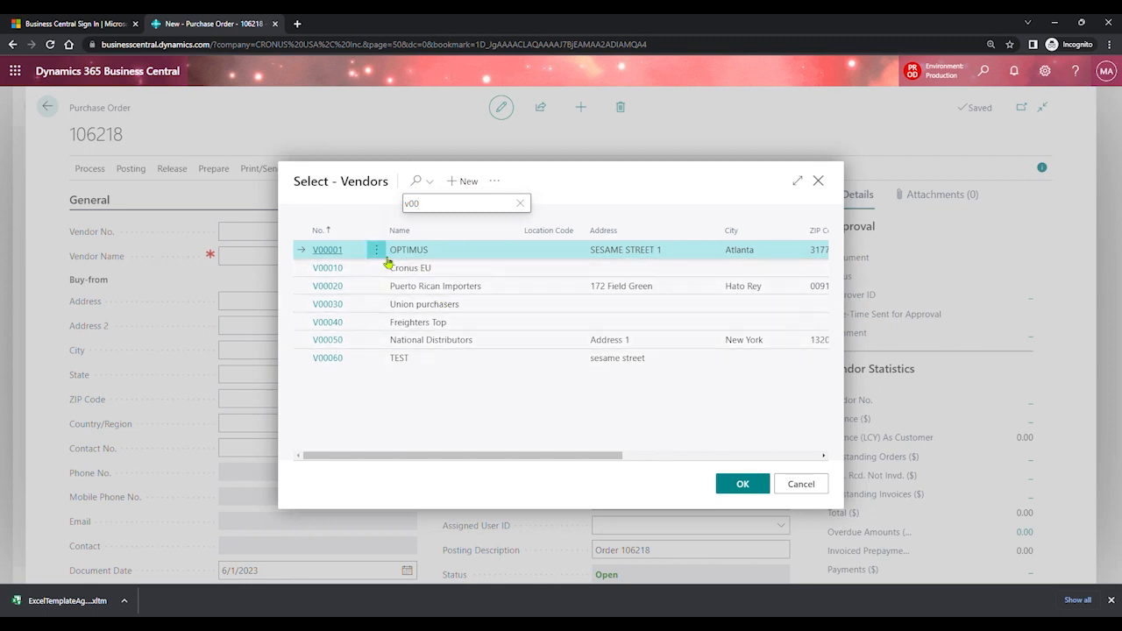
key(BackSpace)
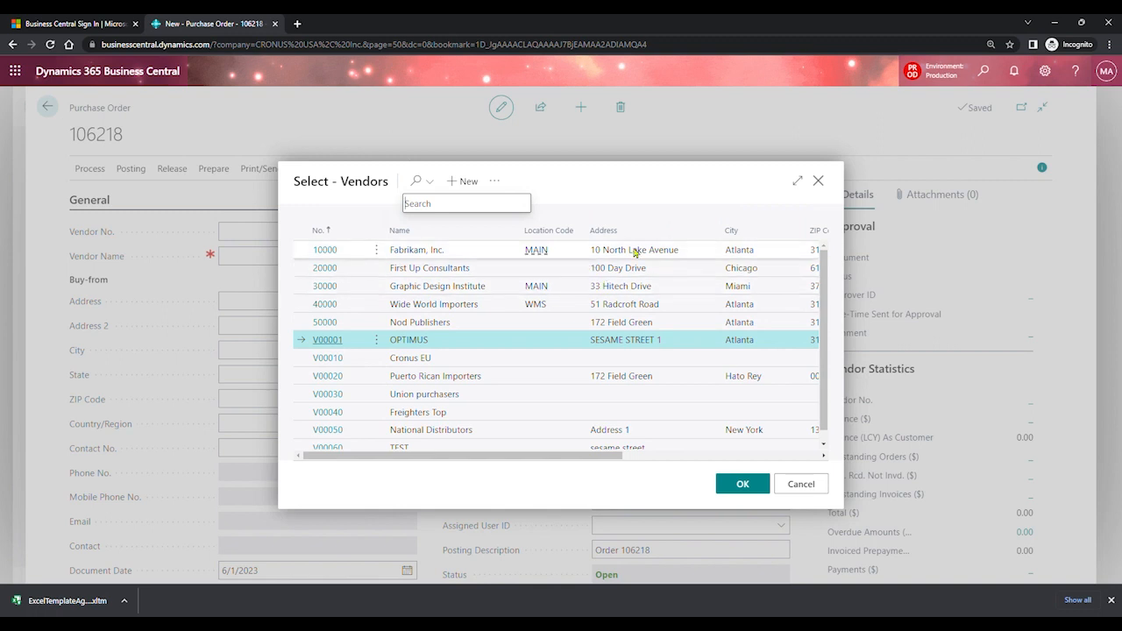
text(atlan)
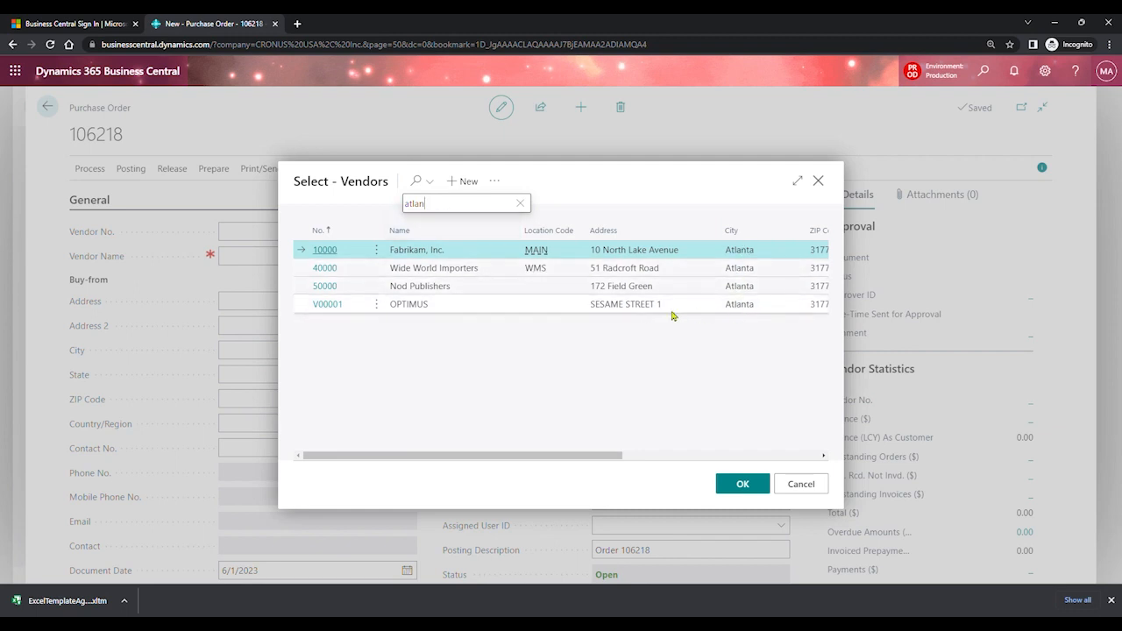
click(488, 273)
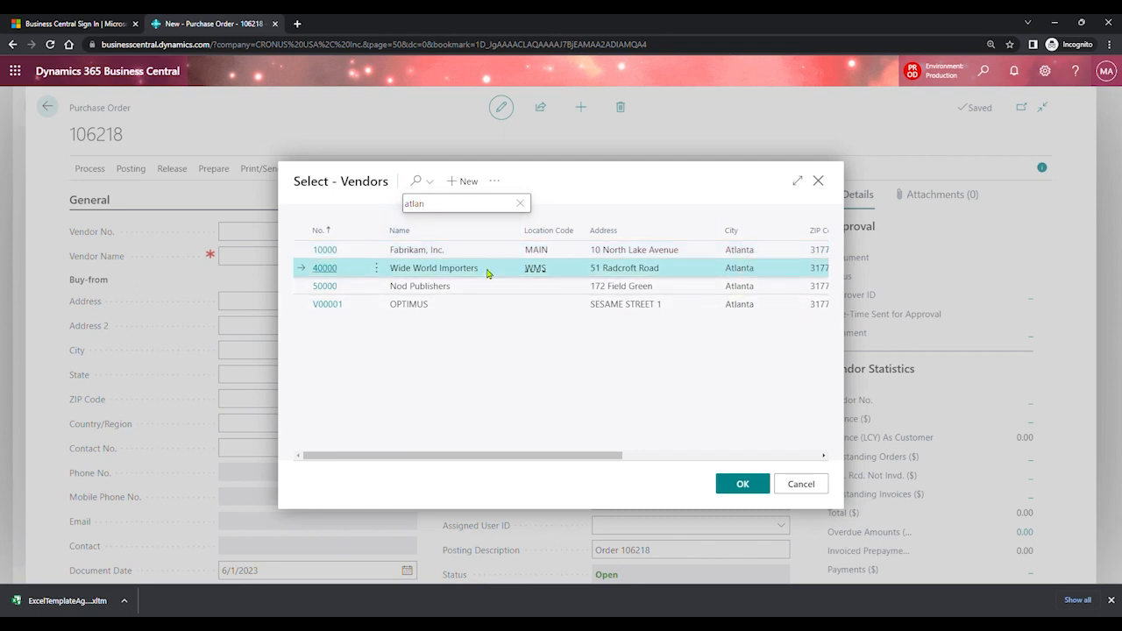
click(737, 485)
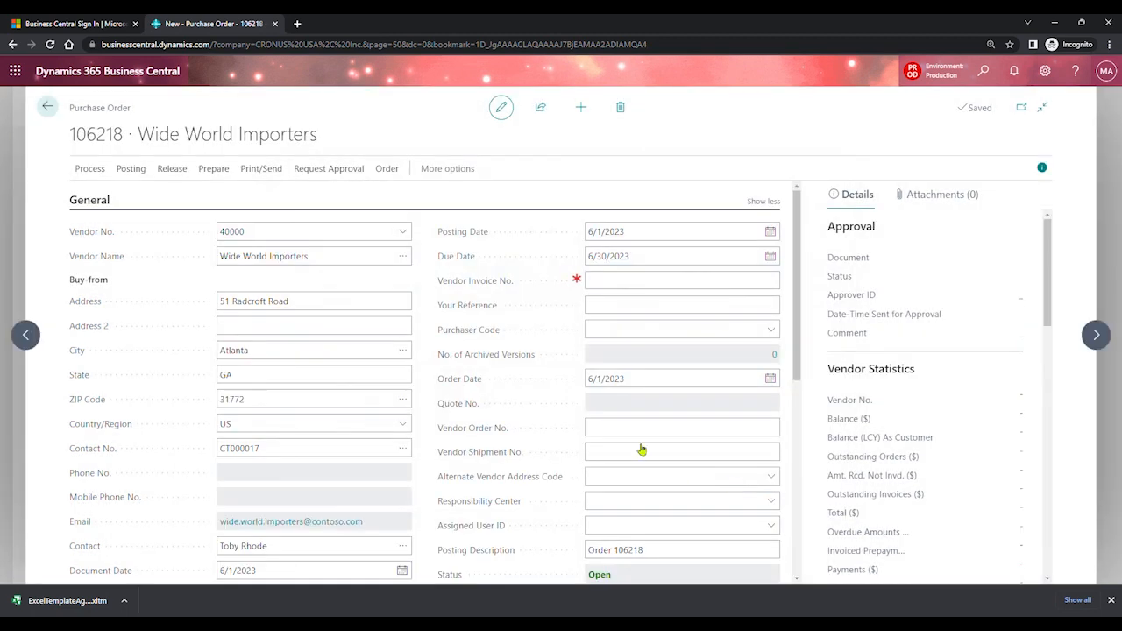
Check the buy-from address, pick contact CT000018 from the vendor's contact list, and decline the contact change.
click(315, 307)
click(288, 351)
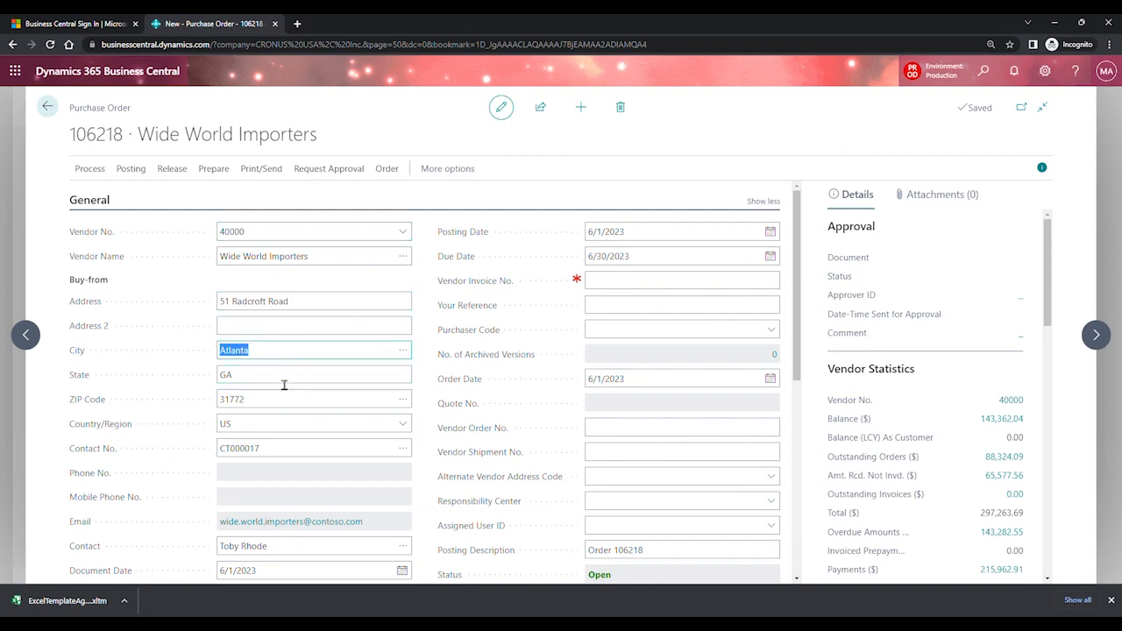
click(287, 454)
click(402, 451)
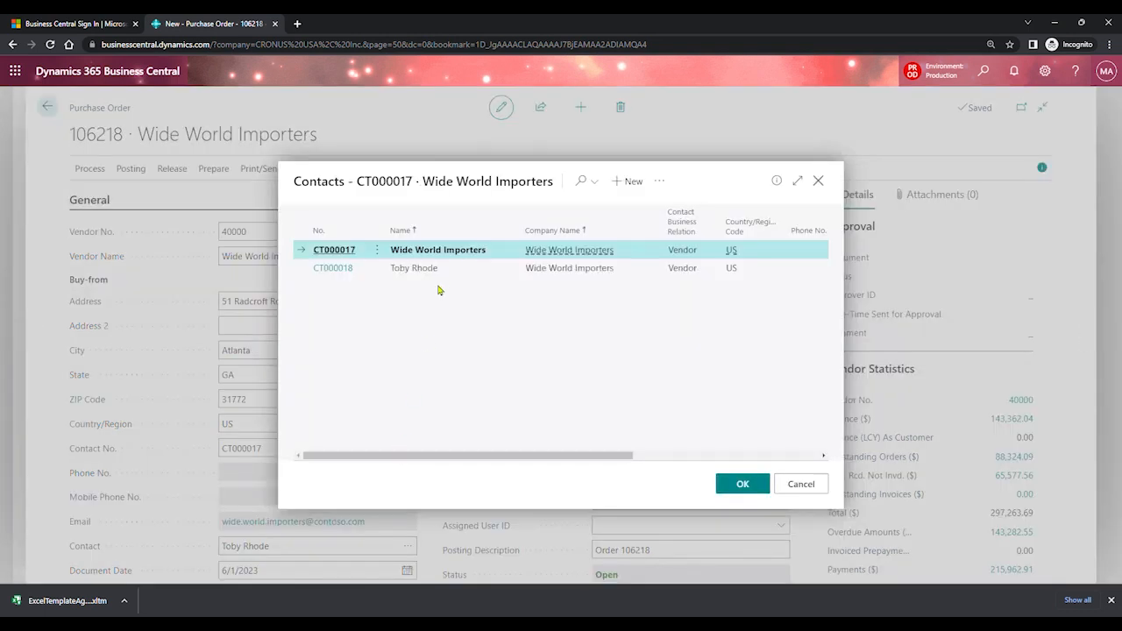
click(442, 269)
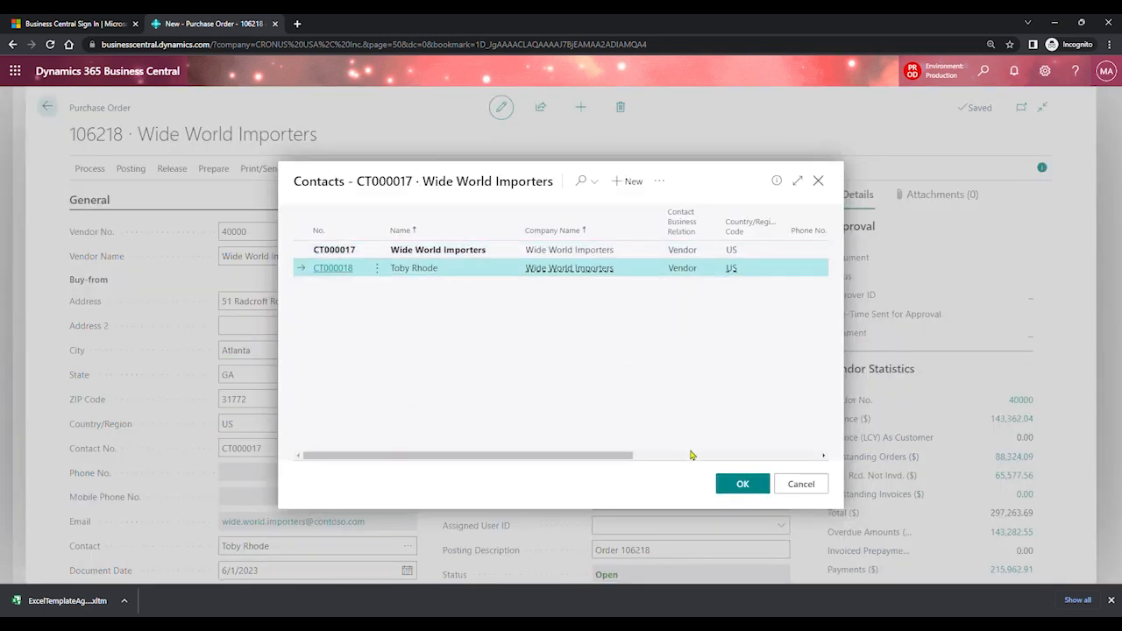
click(724, 485)
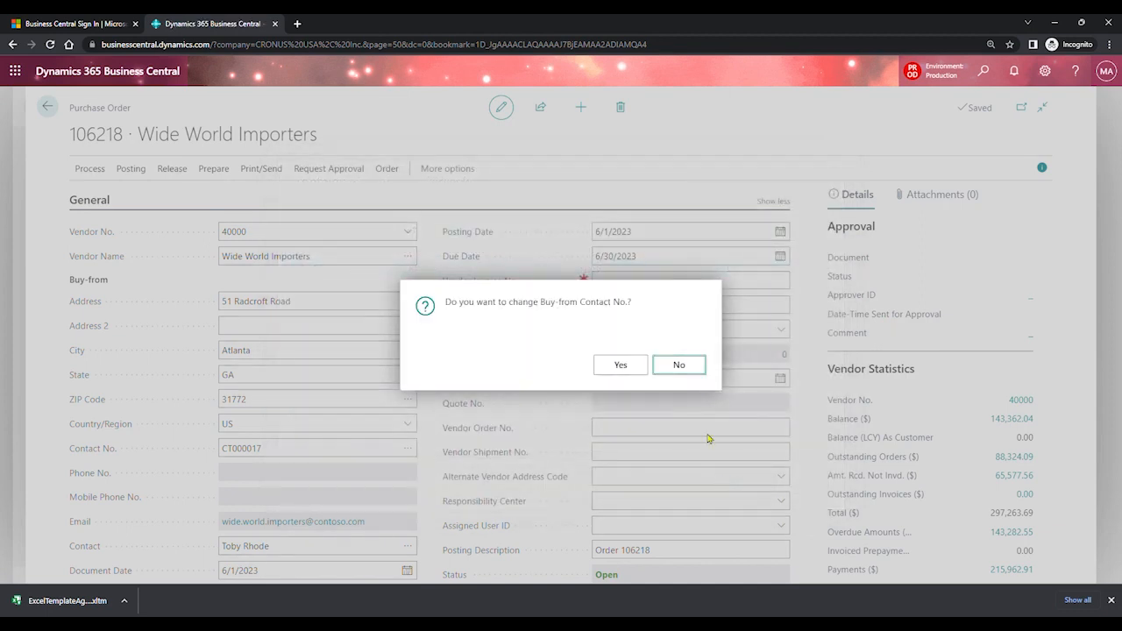
click(679, 365)
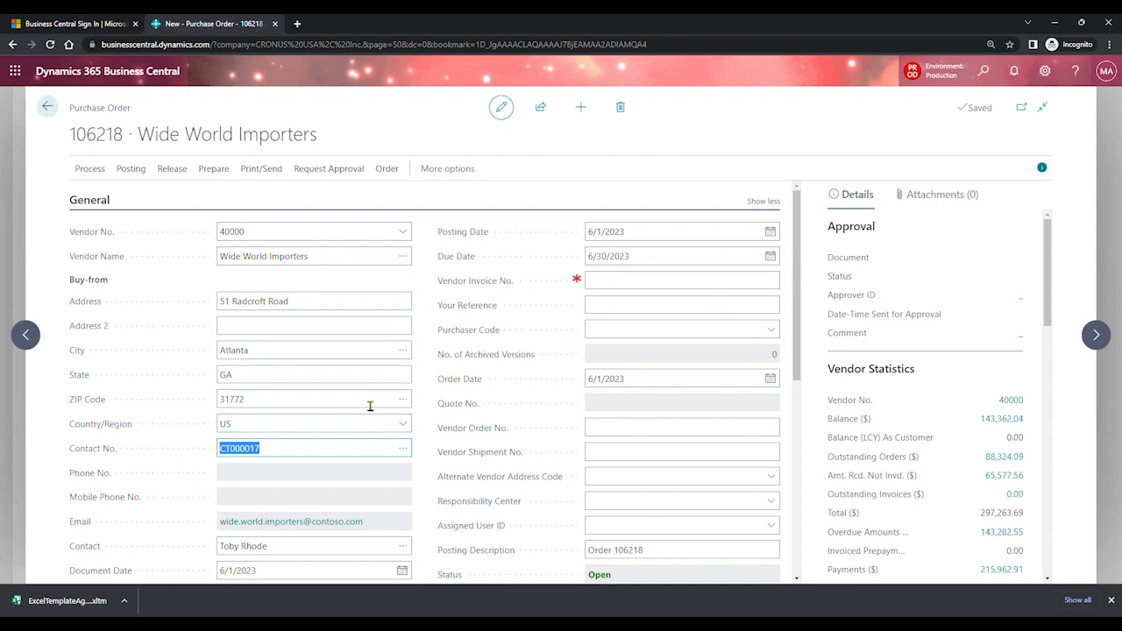
Examine the posting date, due date and document date in the order's general section.
click(654, 239)
click(654, 260)
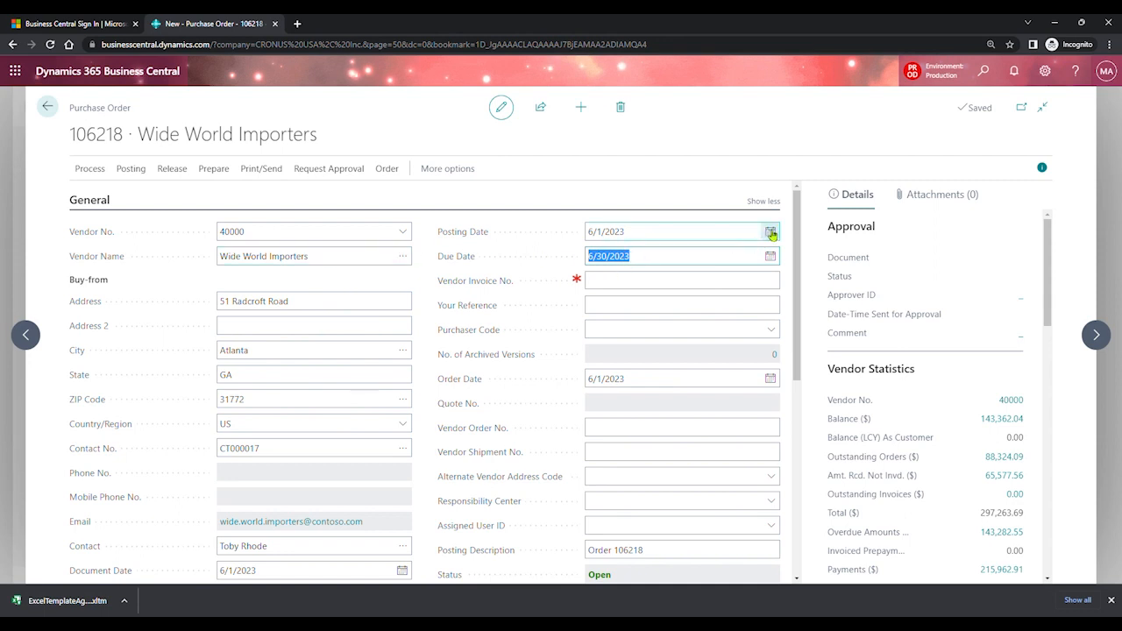
drag(797, 234, 799, 324)
click(313, 379)
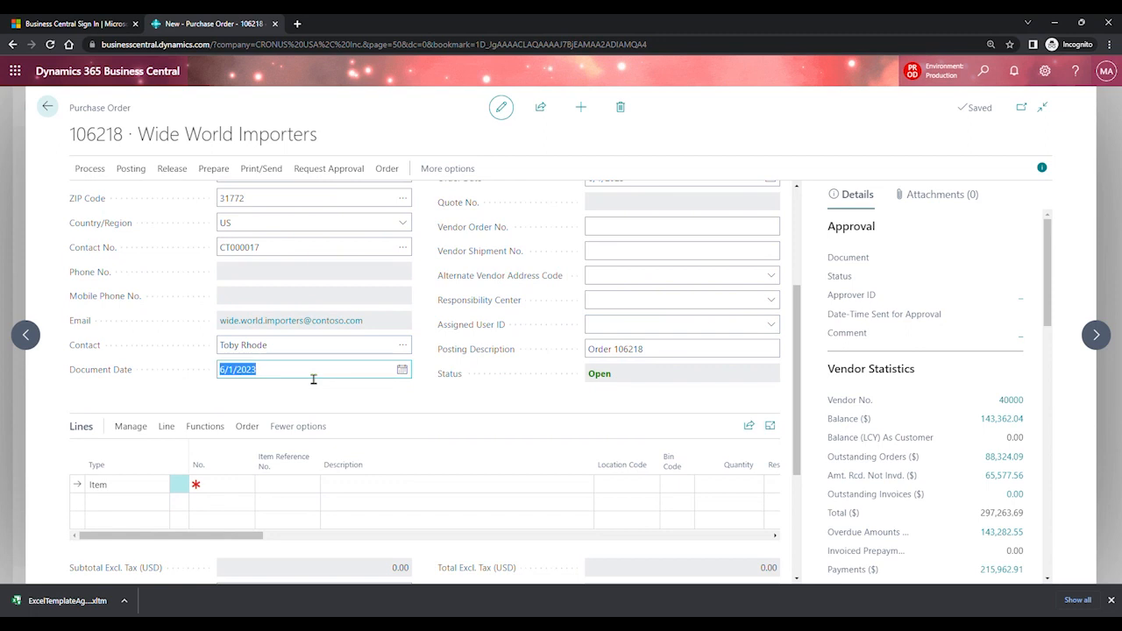
mouse_move(100, 382)
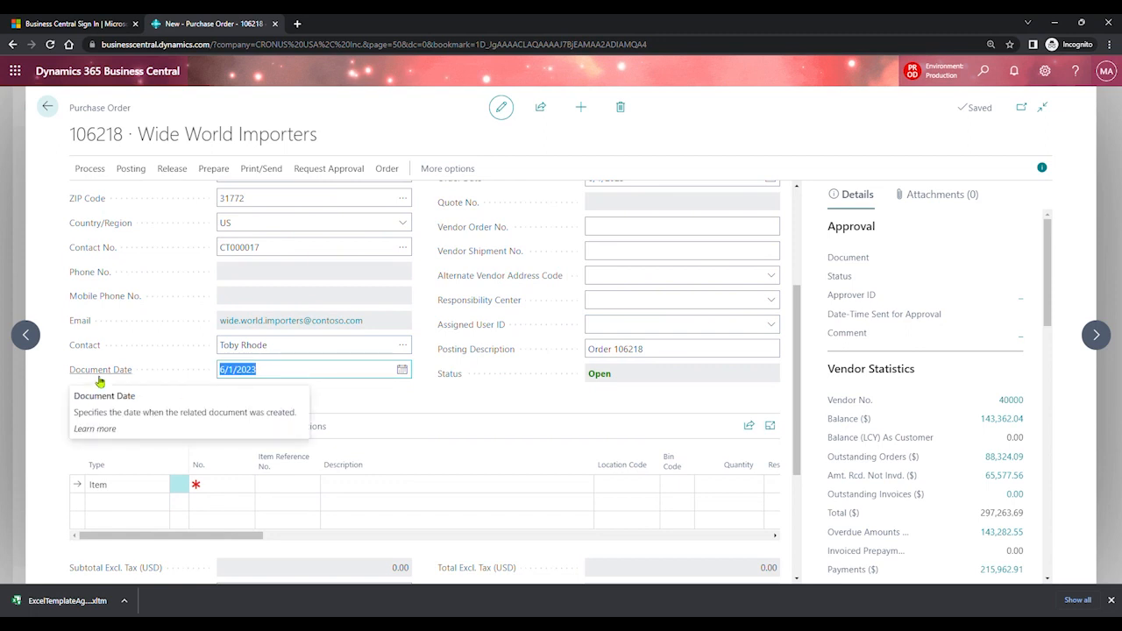
Set the first order line's type to Item and look up "chair" to add item 1900-S, PARIS Guest Chair, black.
click(151, 498)
click(161, 489)
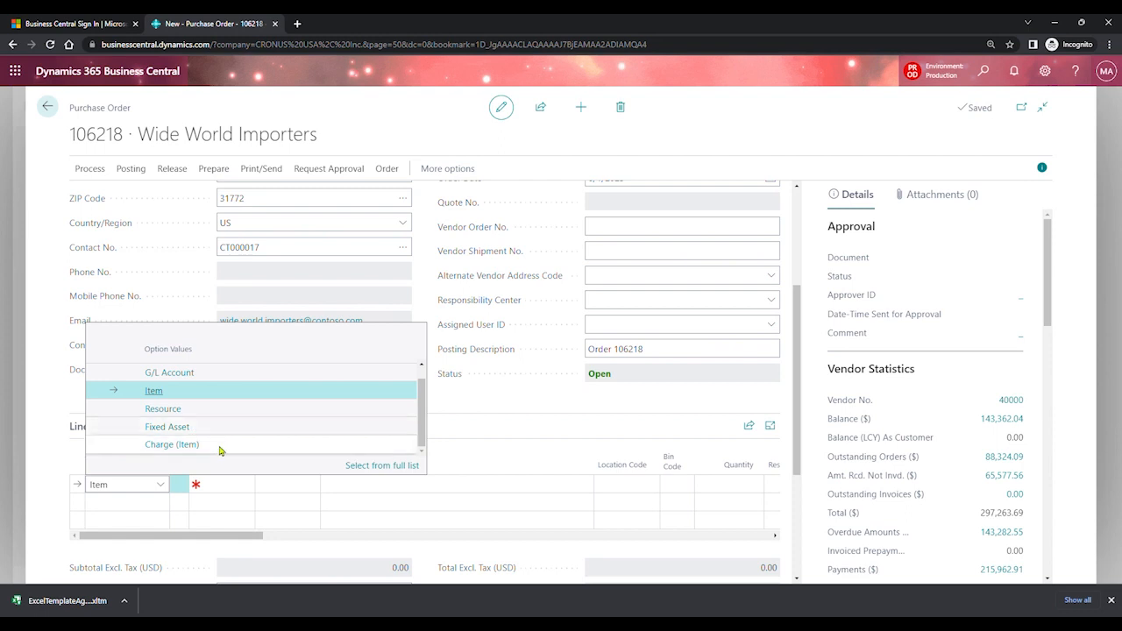
click(222, 392)
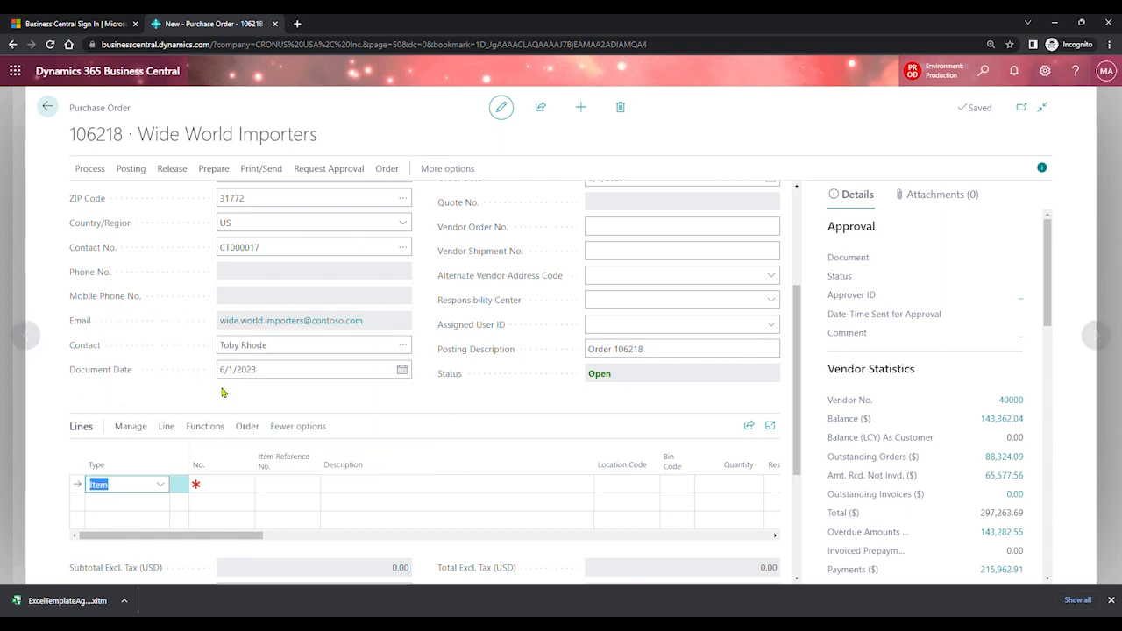
click(225, 490)
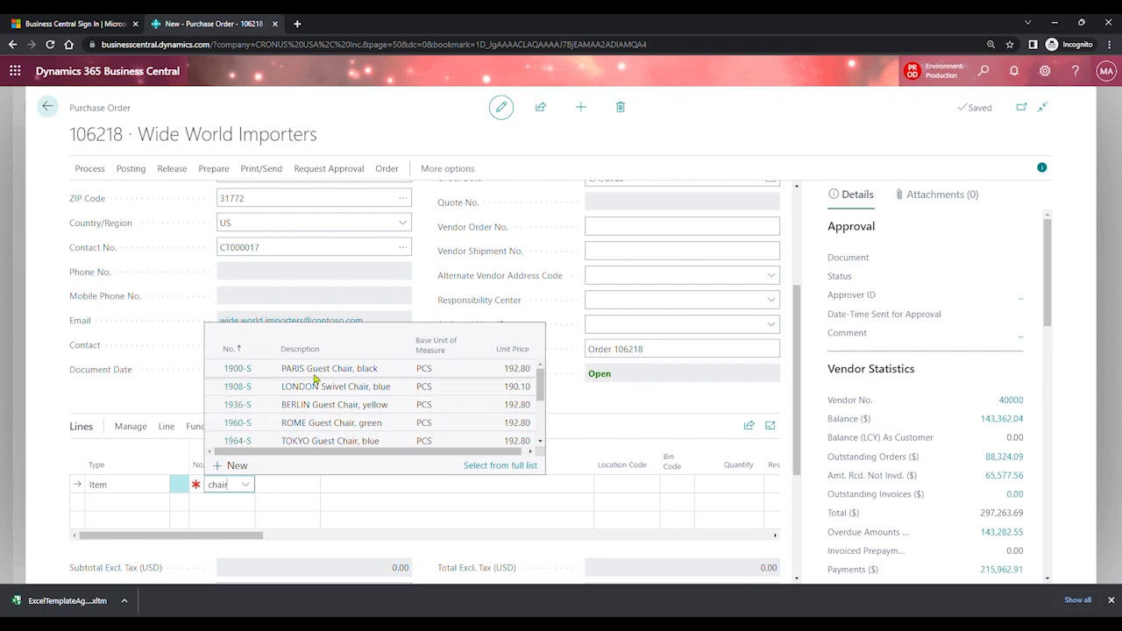
mouse_move(540, 384)
mouse_down()
mouse_move(540, 439)
mouse_move(540, 381)
mouse_up()
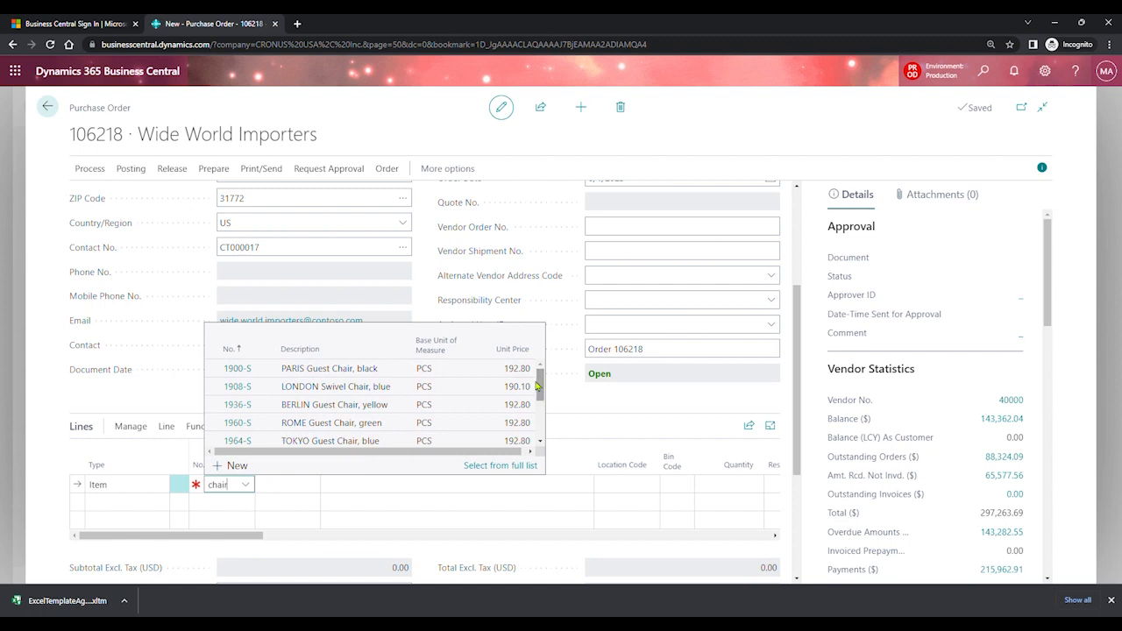
click(377, 375)
click(377, 372)
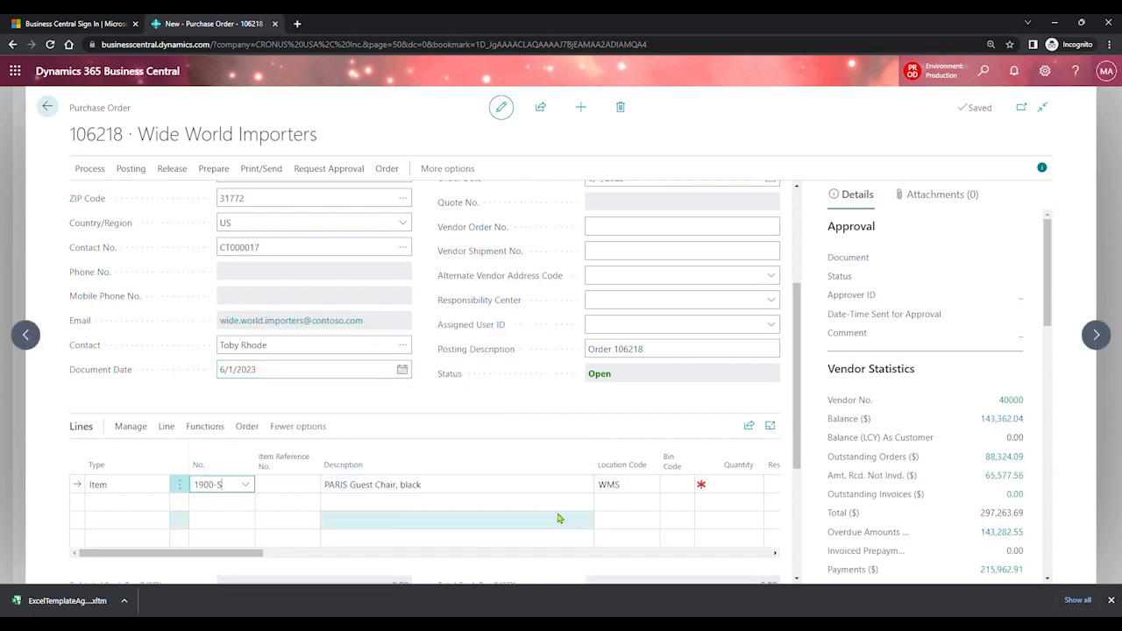
Set the chair line's location code to MAIN and check it against the list of available locations.
click(639, 489)
text(main)
key(Tab)
click(640, 490)
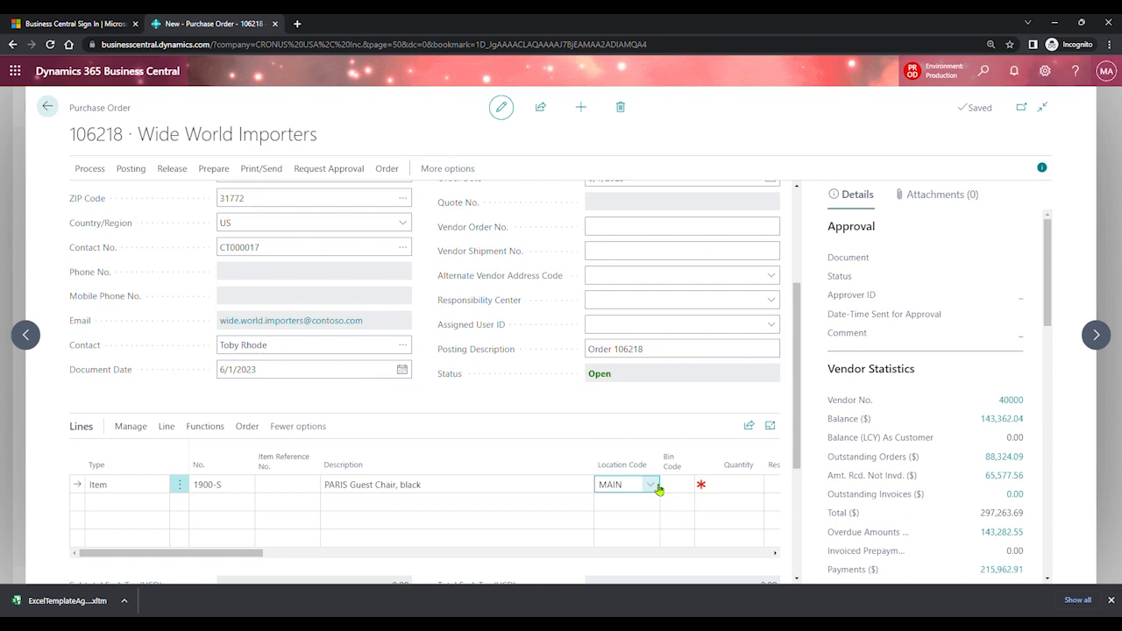
click(658, 489)
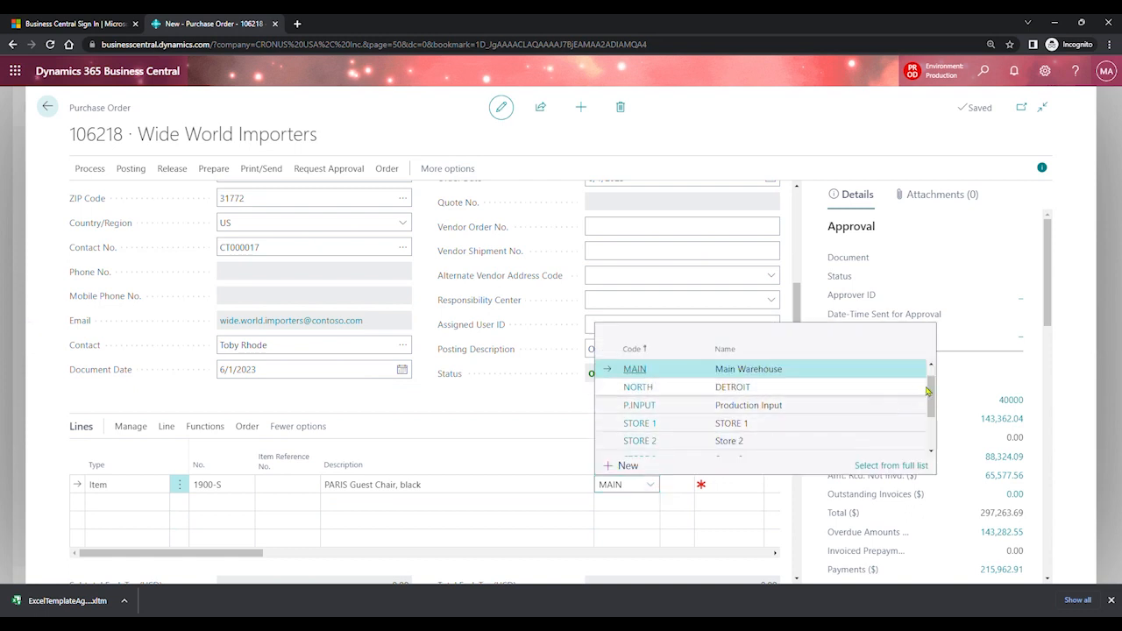
mouse_move(928, 392)
mouse_down()
mouse_move(934, 423)
mouse_move(934, 381)
mouse_up()
click(794, 301)
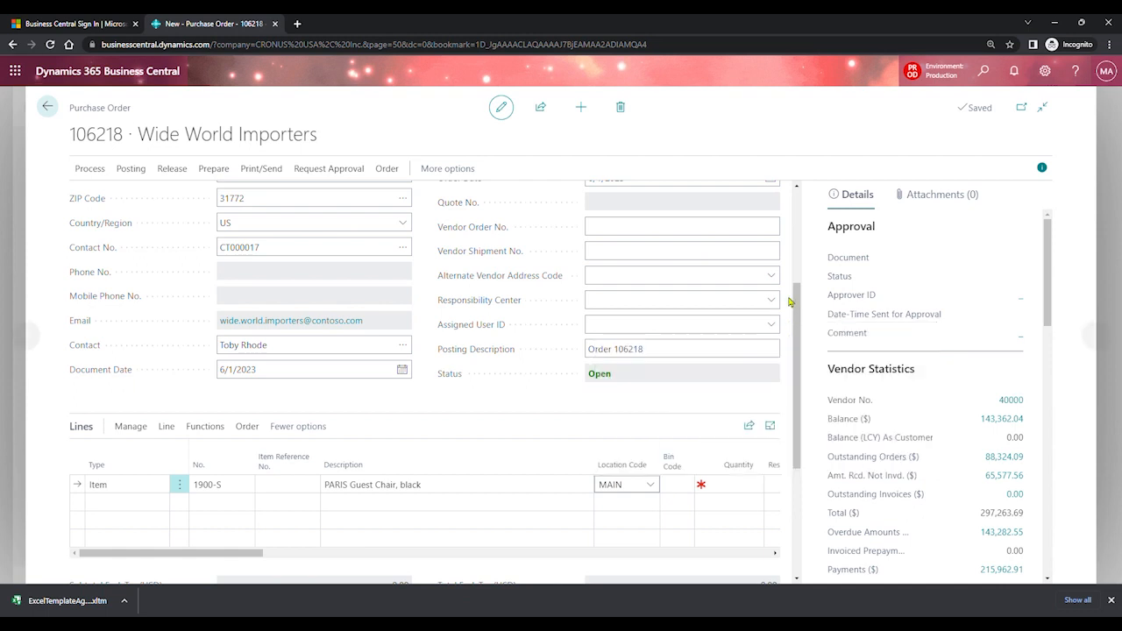
Set the chair line's quantity to 10.
click(753, 489)
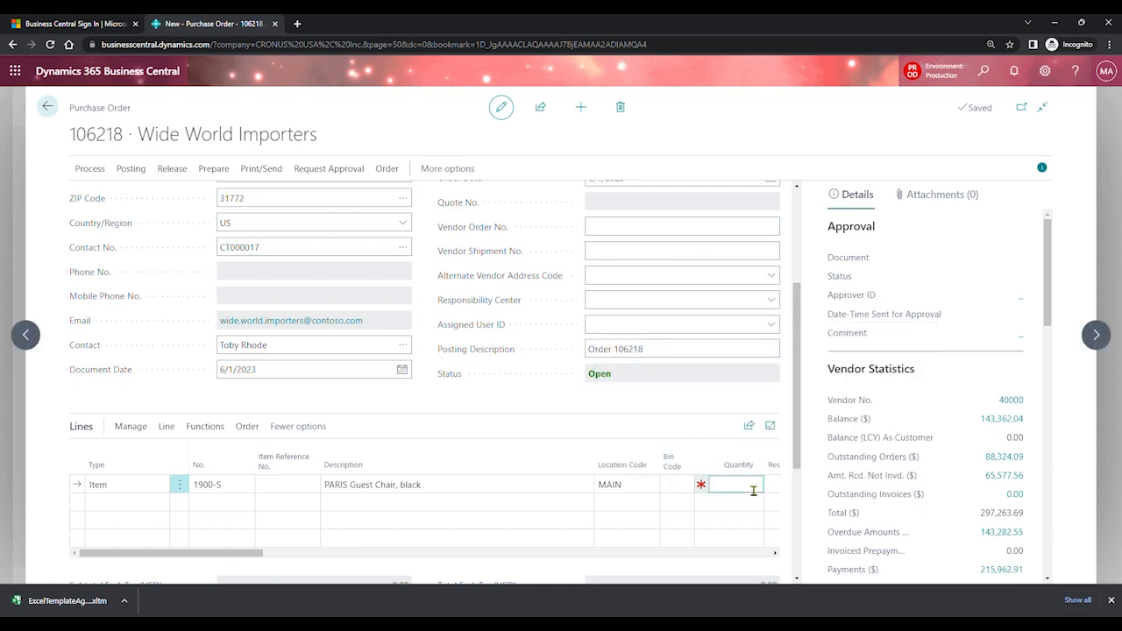
text(10)
key(Tab)
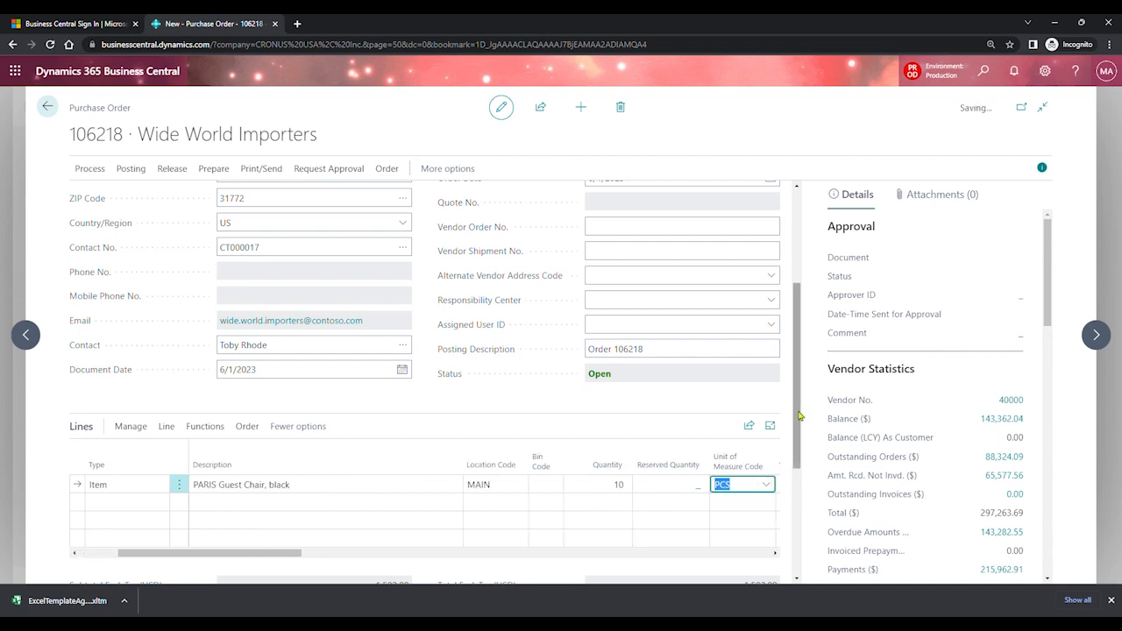
Review the chair line's direct unit cost and line amount, and the order's totals excluding tax, tax, and including tax.
scroll(800, 460, down, 1)
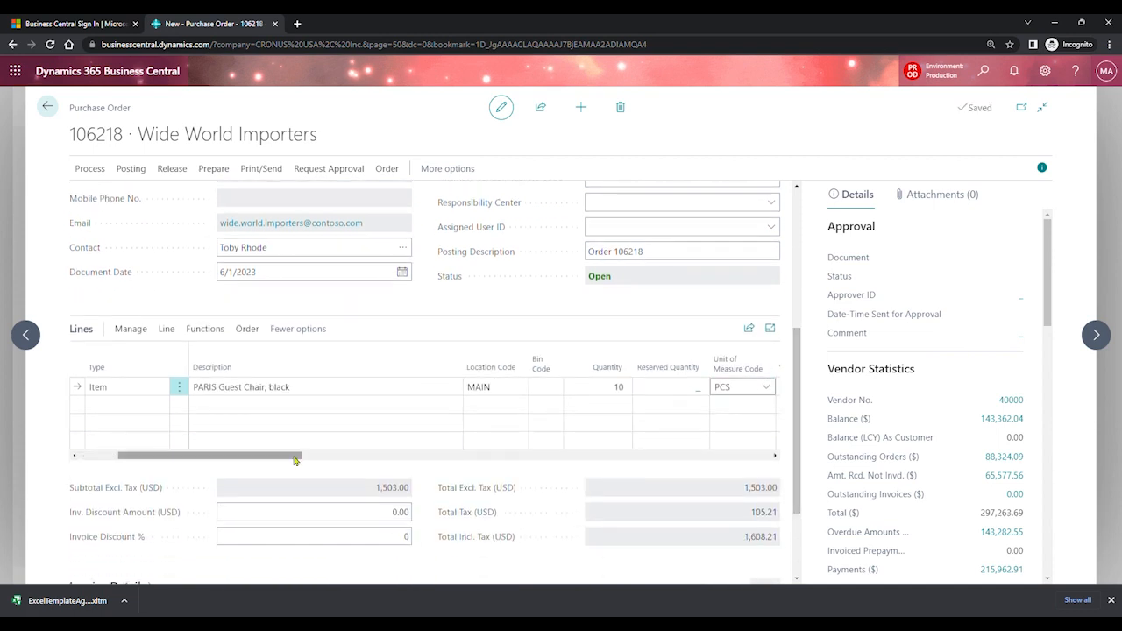
drag(297, 457, 362, 455)
click(500, 396)
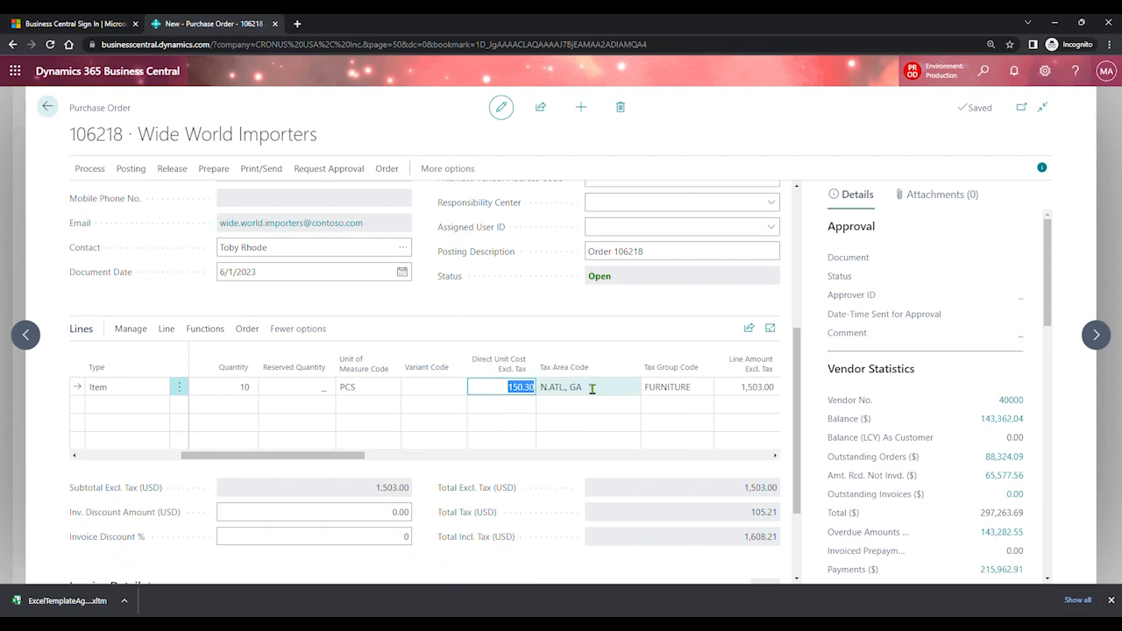
click(746, 389)
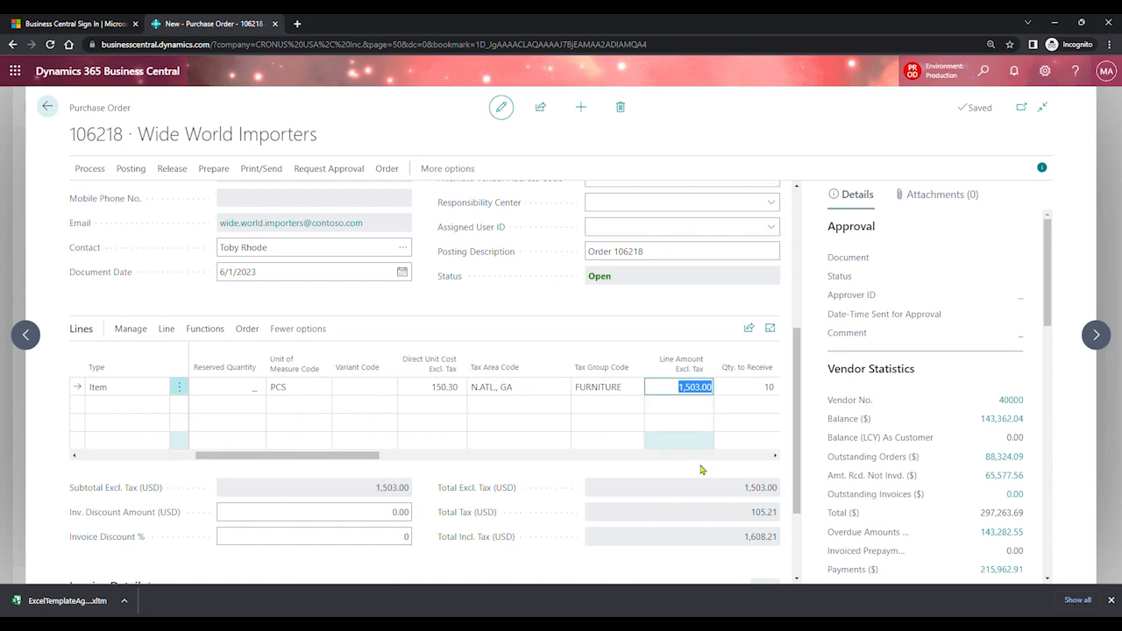
drag(800, 397, 800, 457)
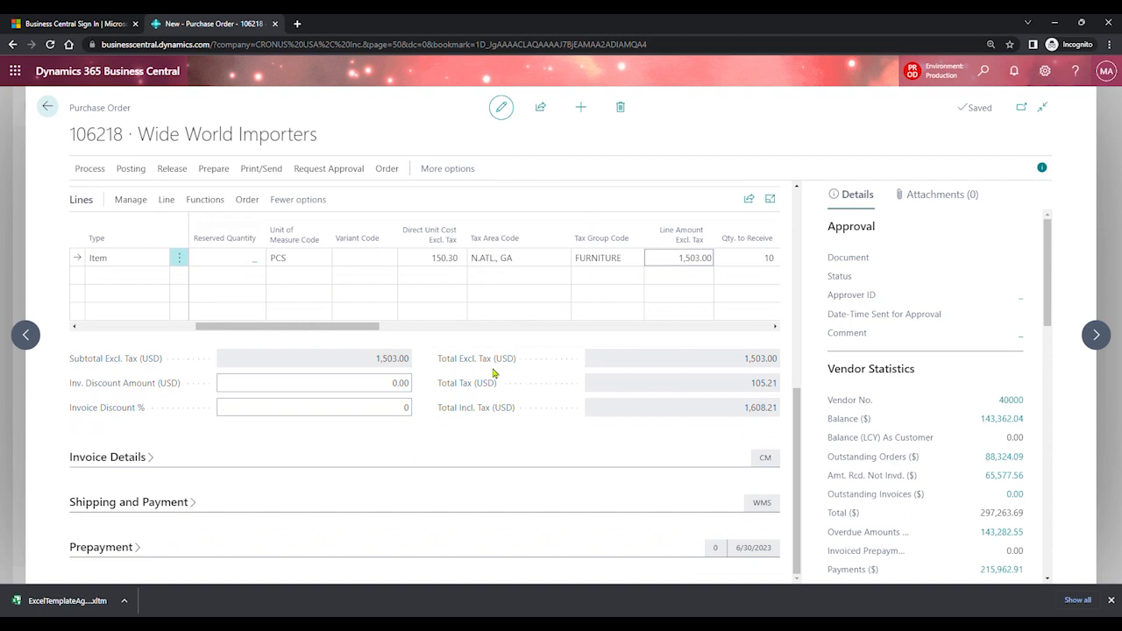
mouse_move(513, 370)
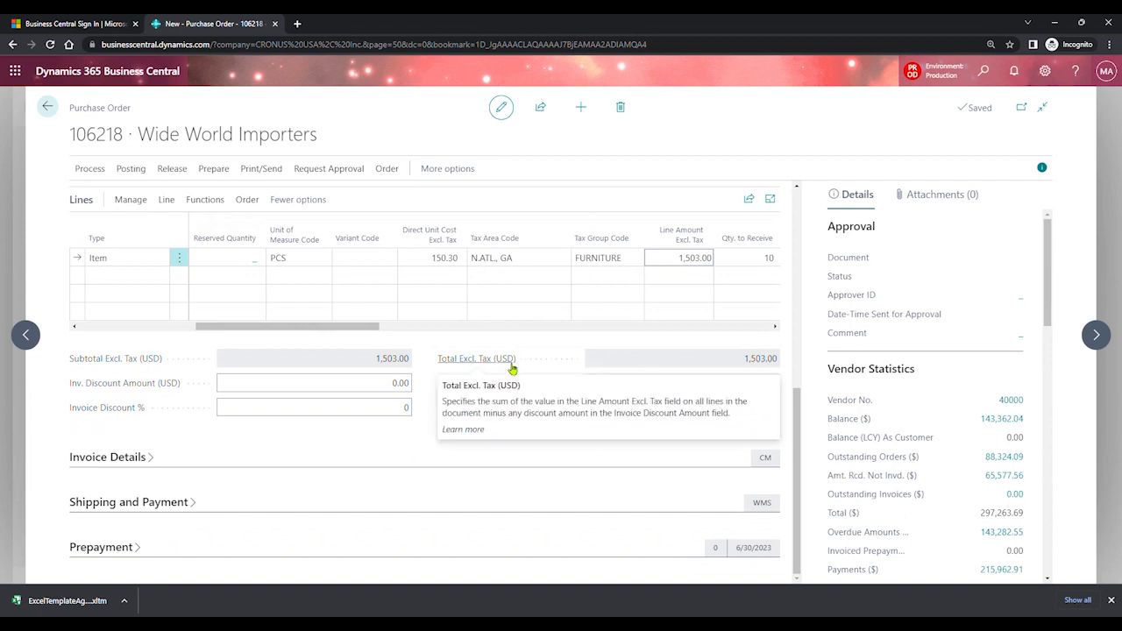
drag(746, 409, 798, 402)
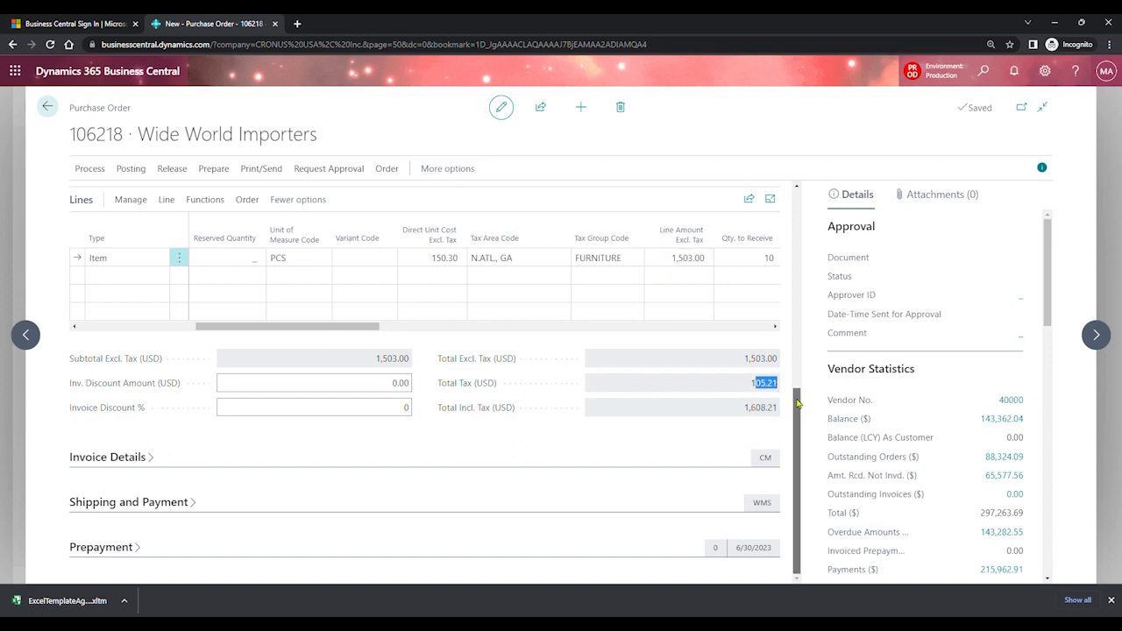
Add the note "This urgent" to the purchase order.
mouse_move(1047, 253)
mouse_down()
mouse_move(1046, 279)
mouse_move(1046, 252)
mouse_up()
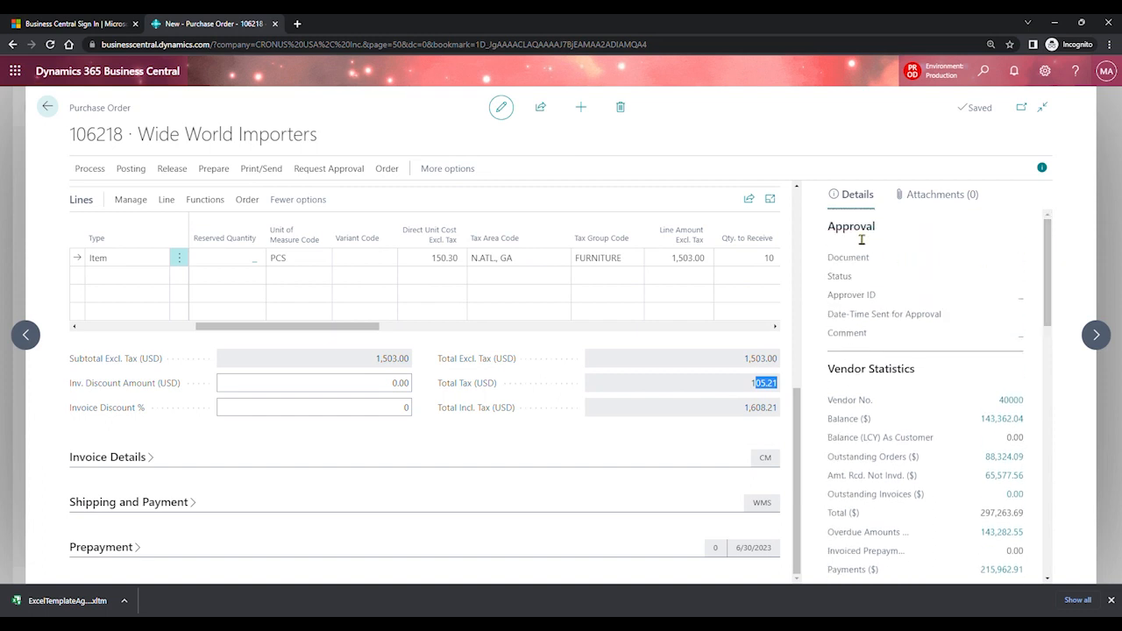
double_click(838, 231)
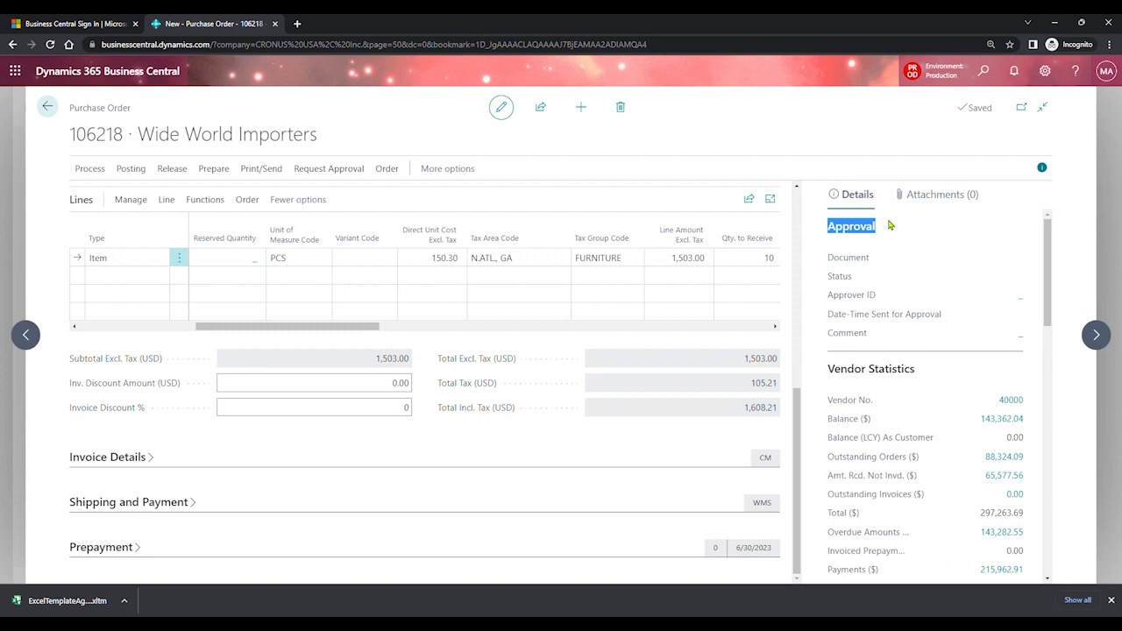
click(930, 198)
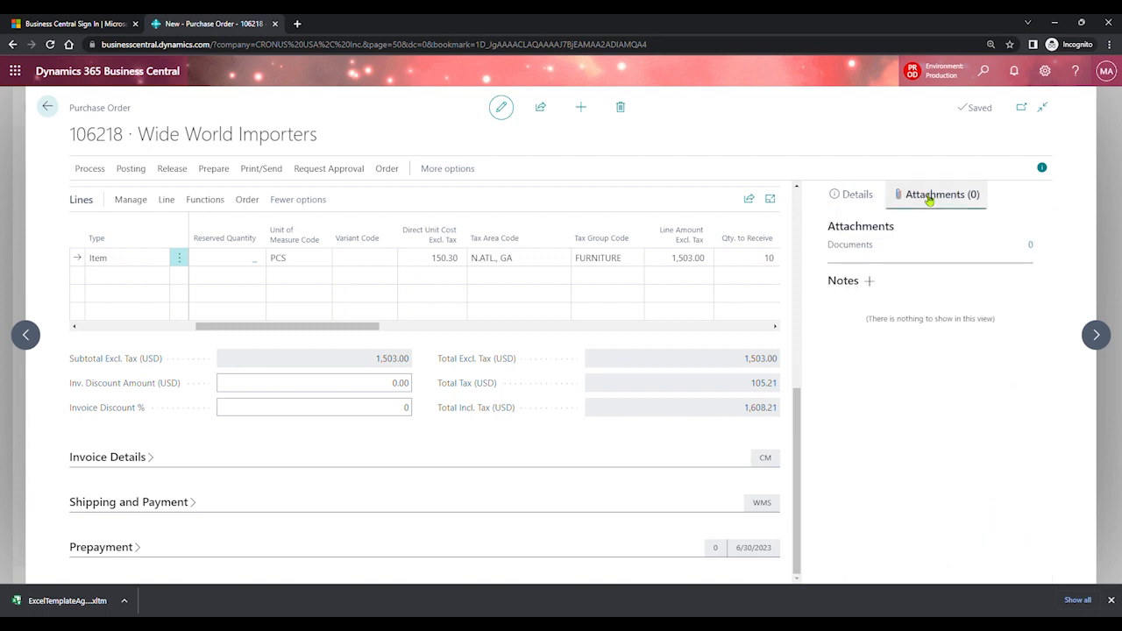
click(871, 282)
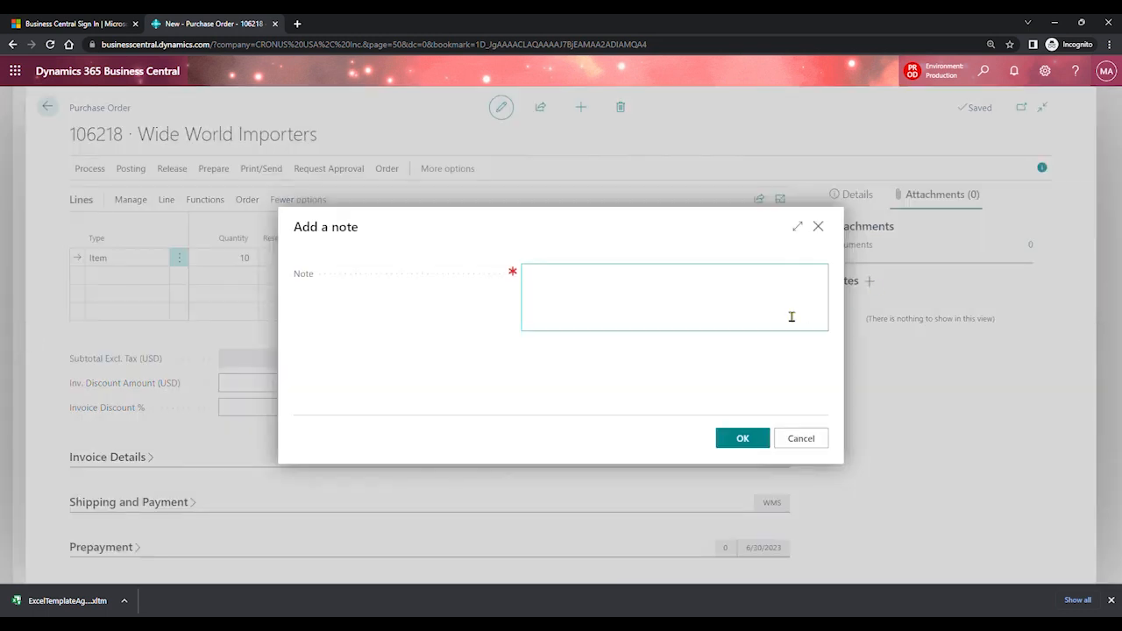
text(This urgent)
click(742, 435)
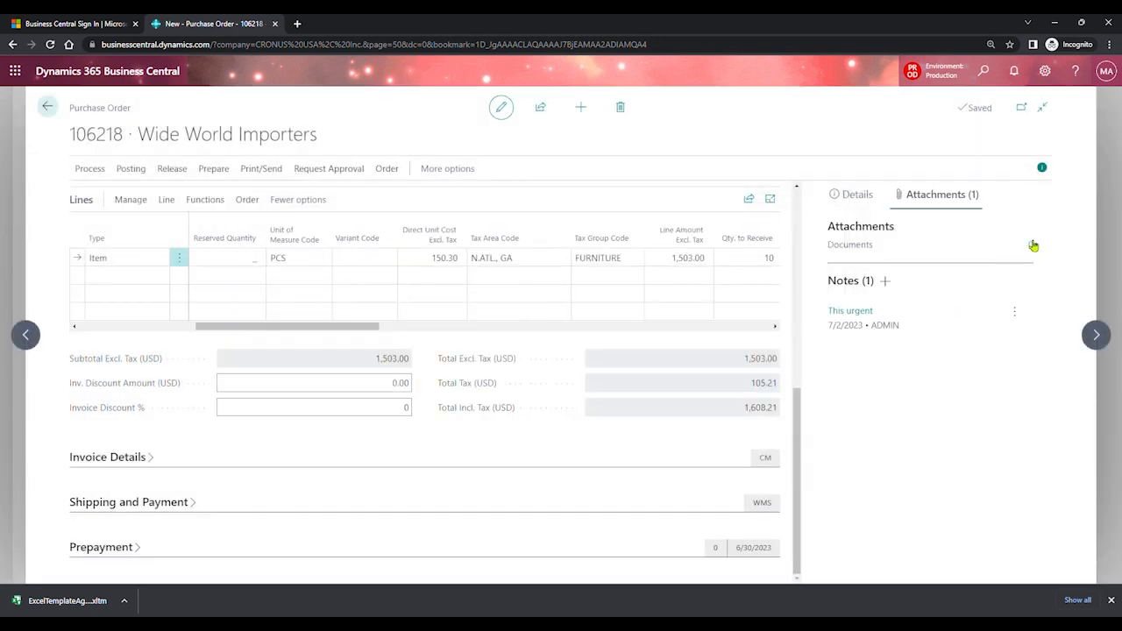
View the order's attached documents and the file upload option without attaching anything.
click(1034, 245)
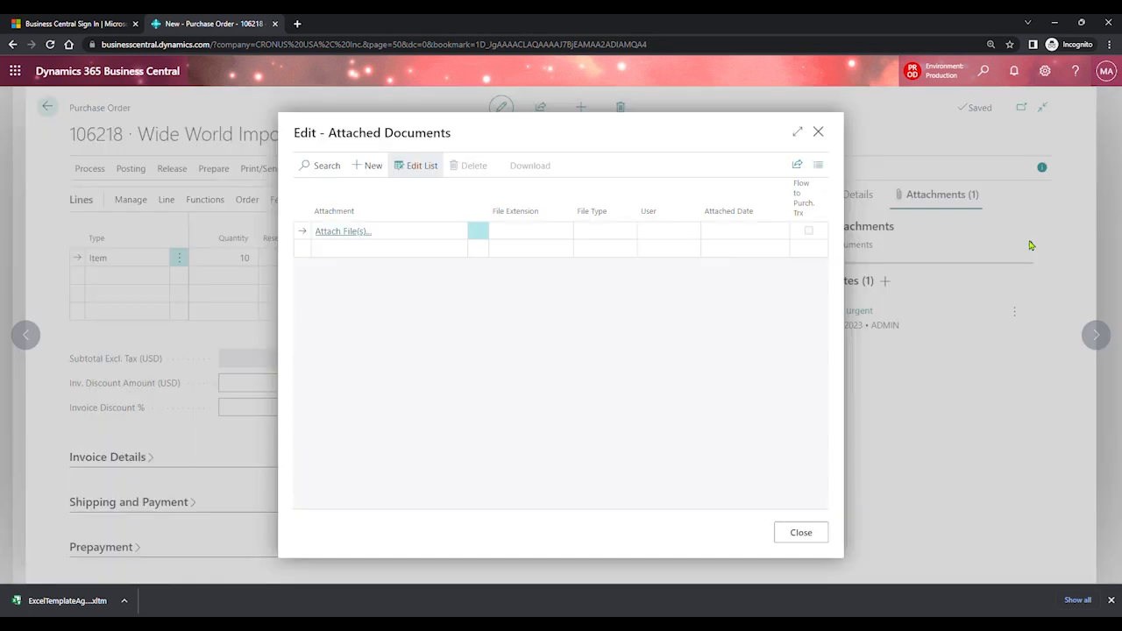
click(359, 231)
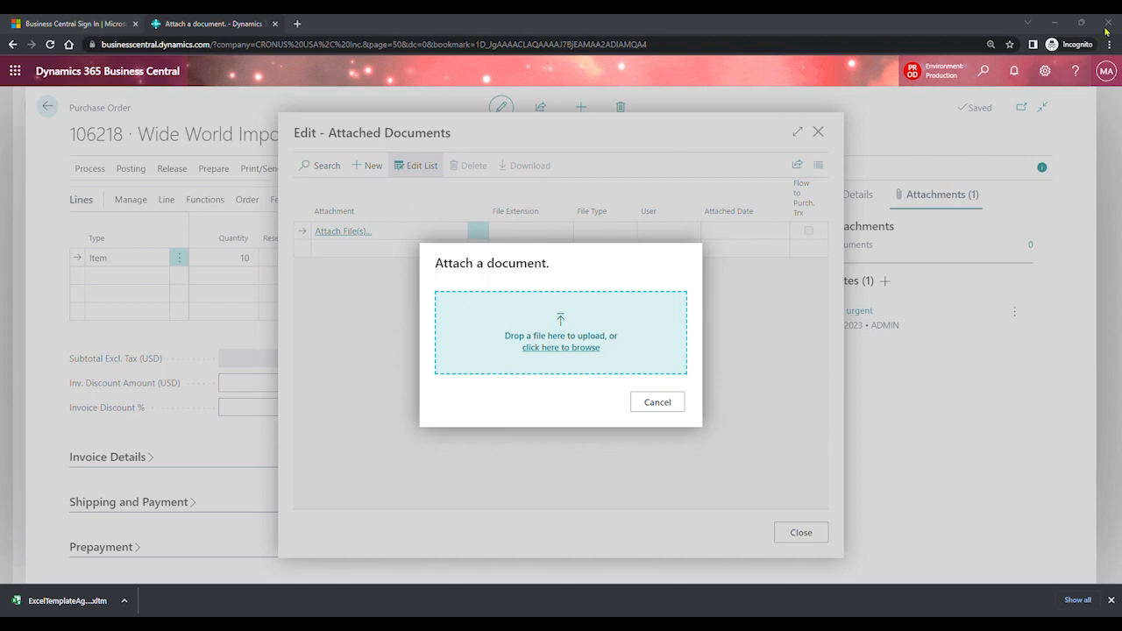
click(664, 401)
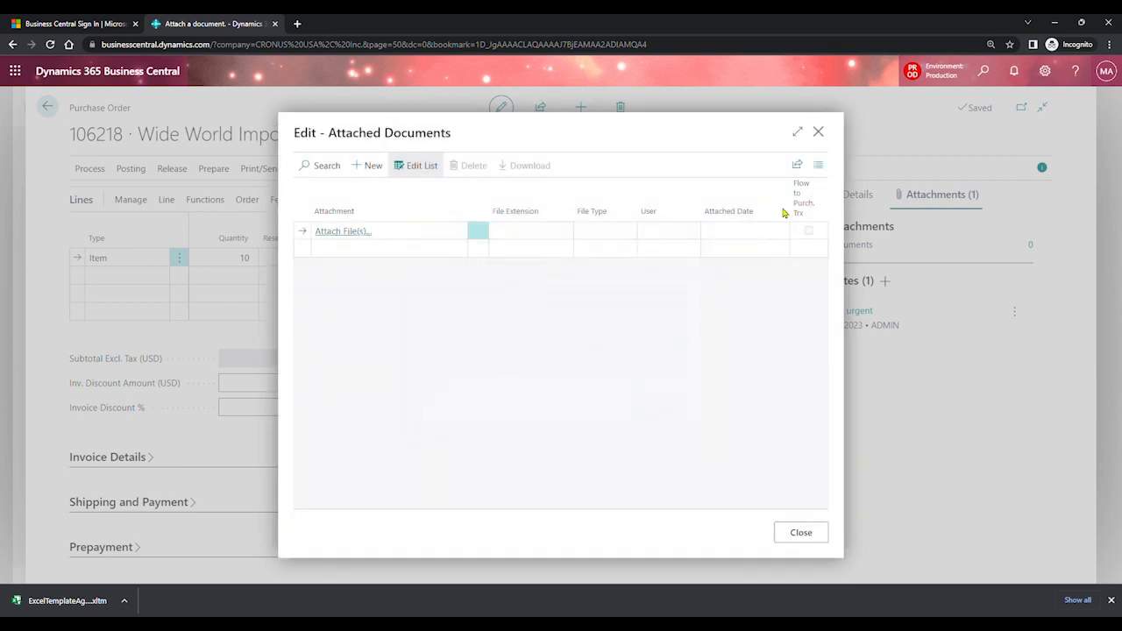
click(829, 139)
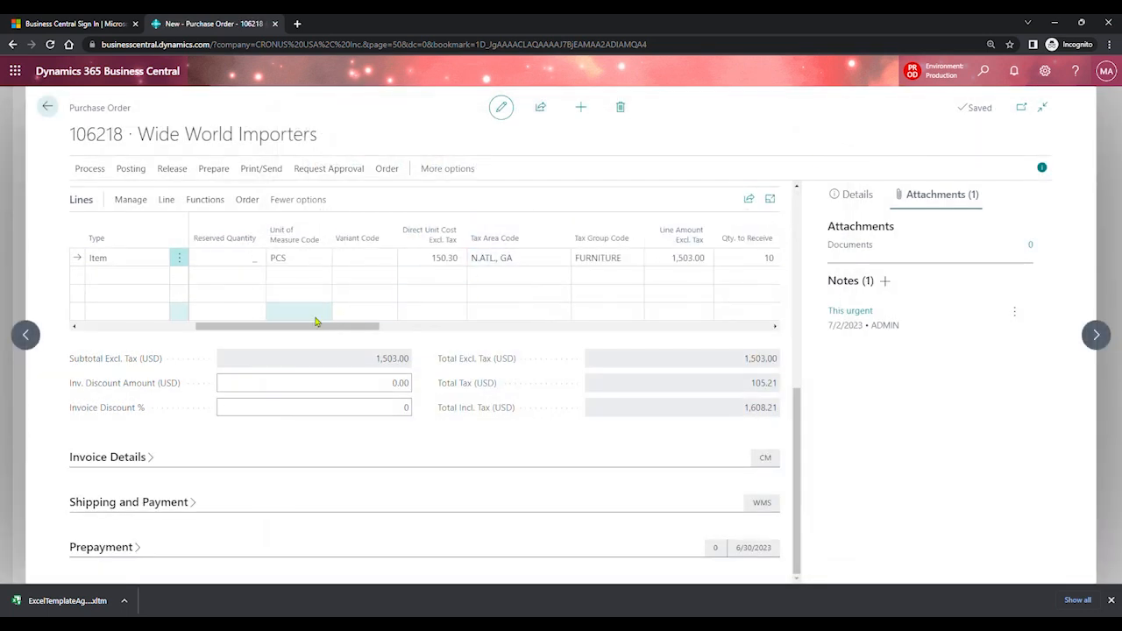
Set the purchase order's vendor invoice number to INV098098098.
drag(293, 328, 106, 325)
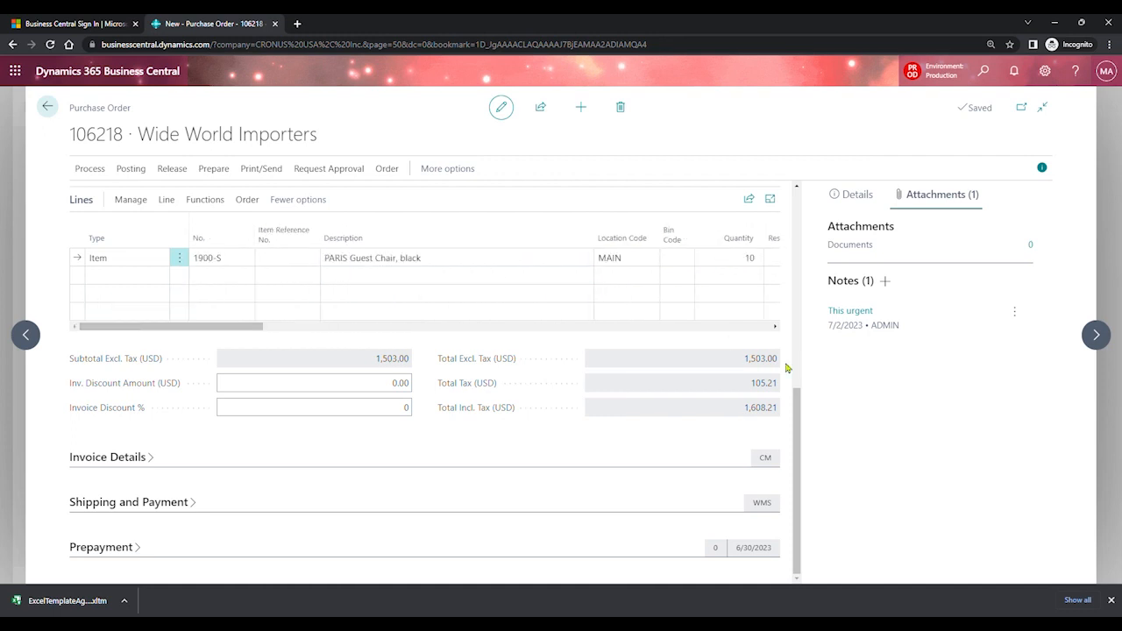
drag(797, 400, 787, 183)
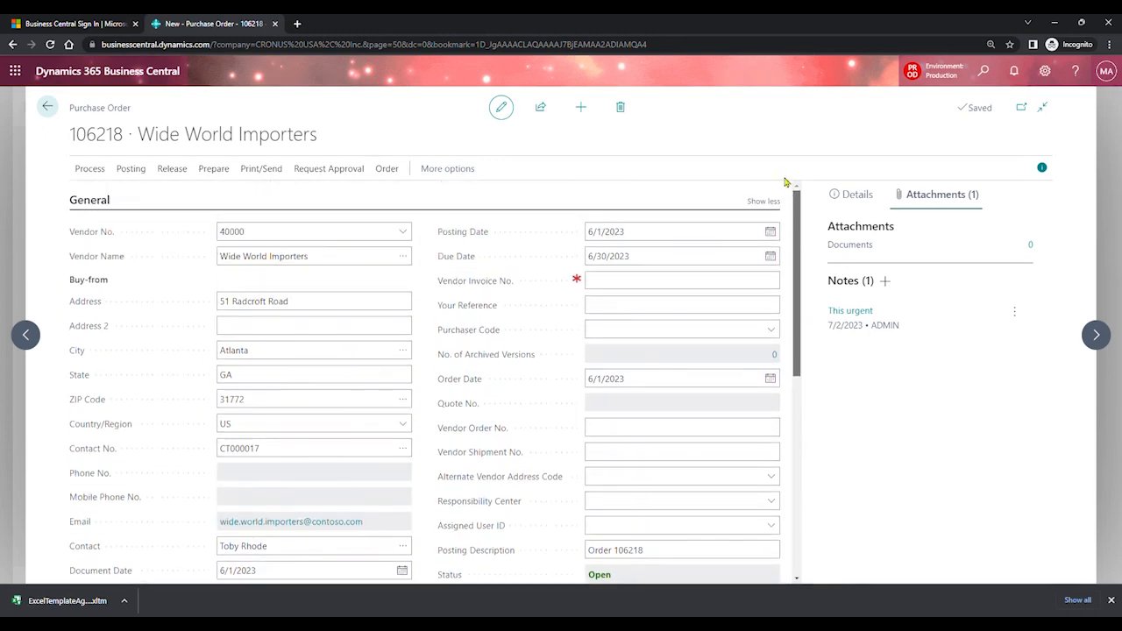
click(637, 281)
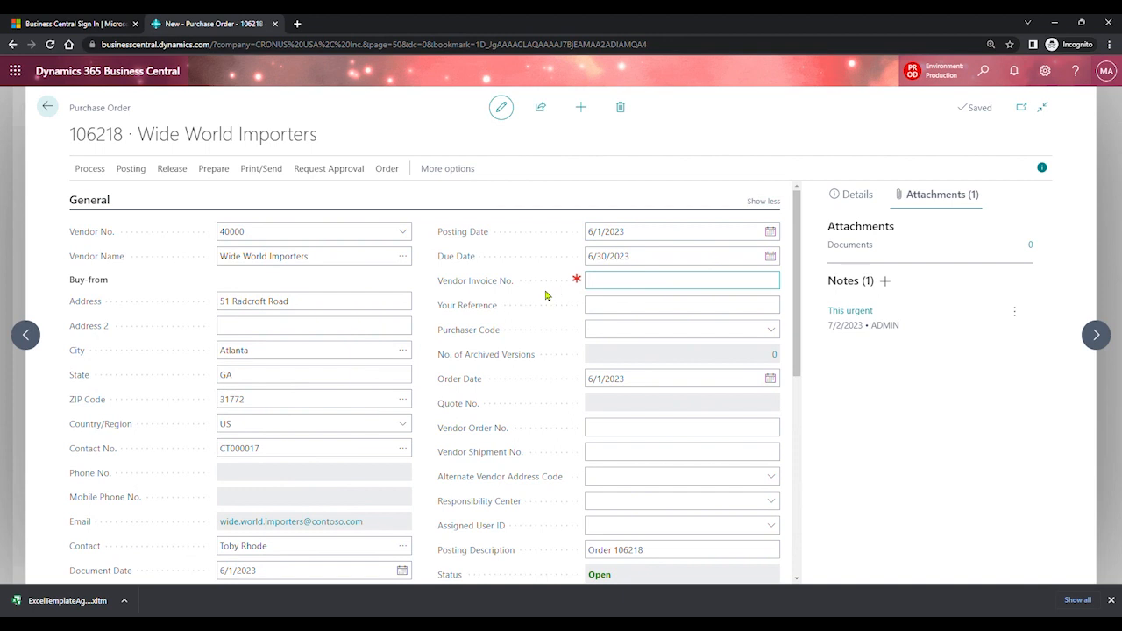
text(INV098098098)
key(Tab)
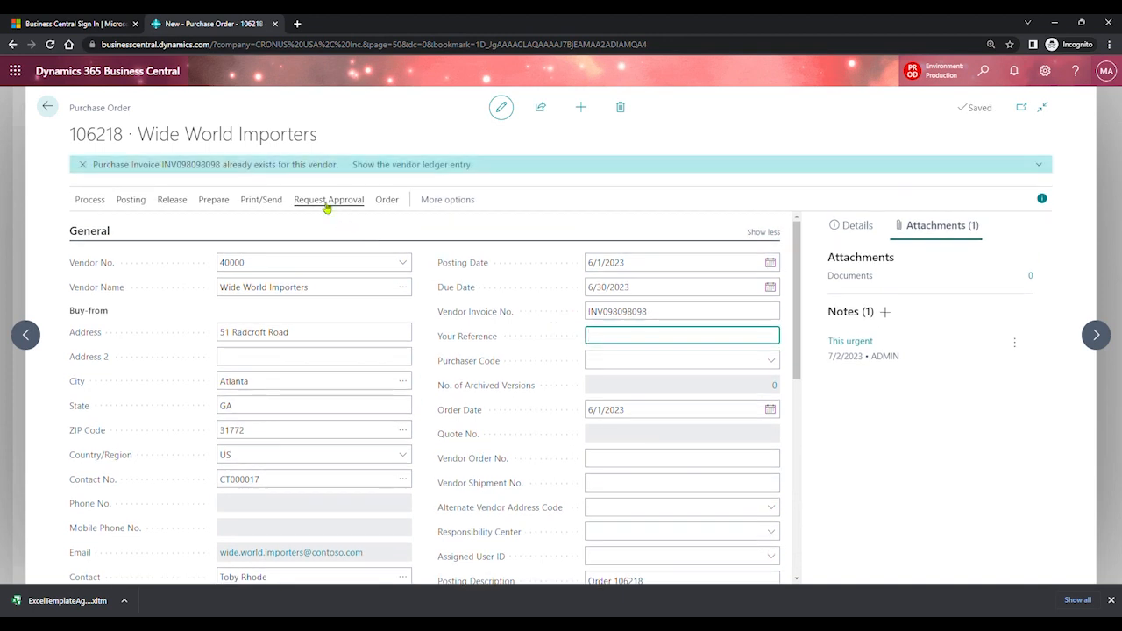
click(328, 201)
click(665, 317)
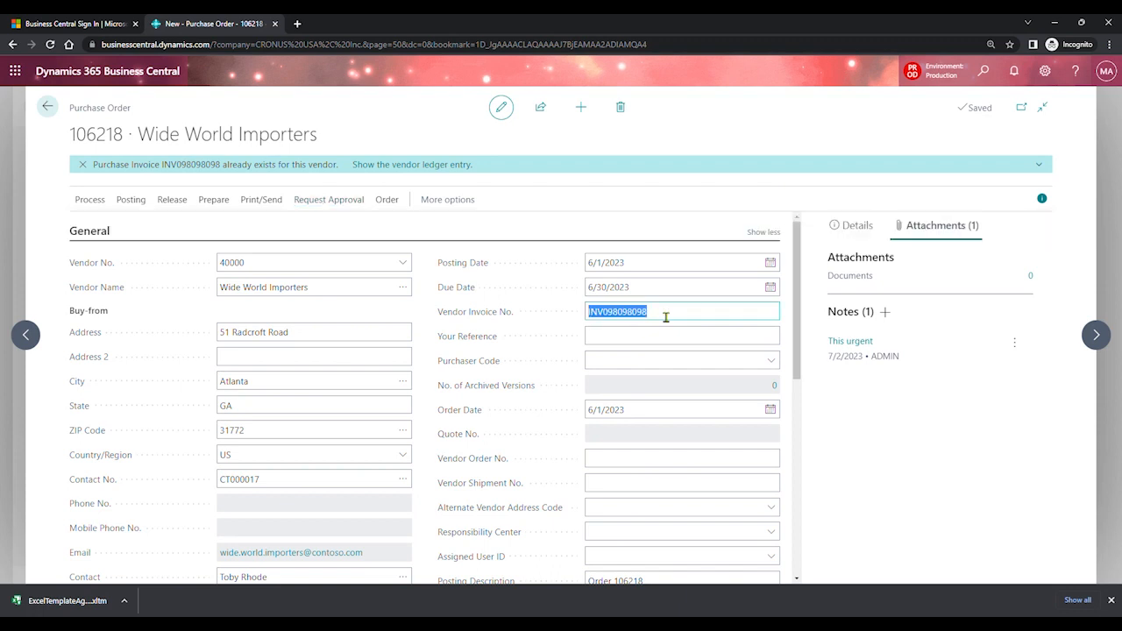
click(665, 318)
Send an approval request for the purchase order and look at the approval options again.
click(346, 206)
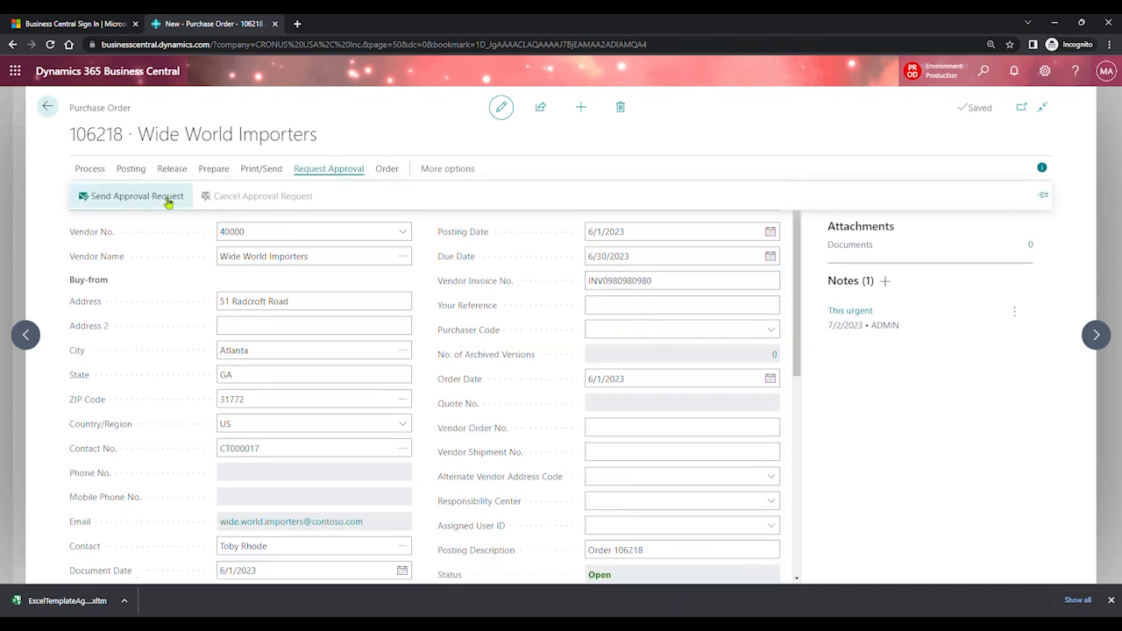
click(168, 198)
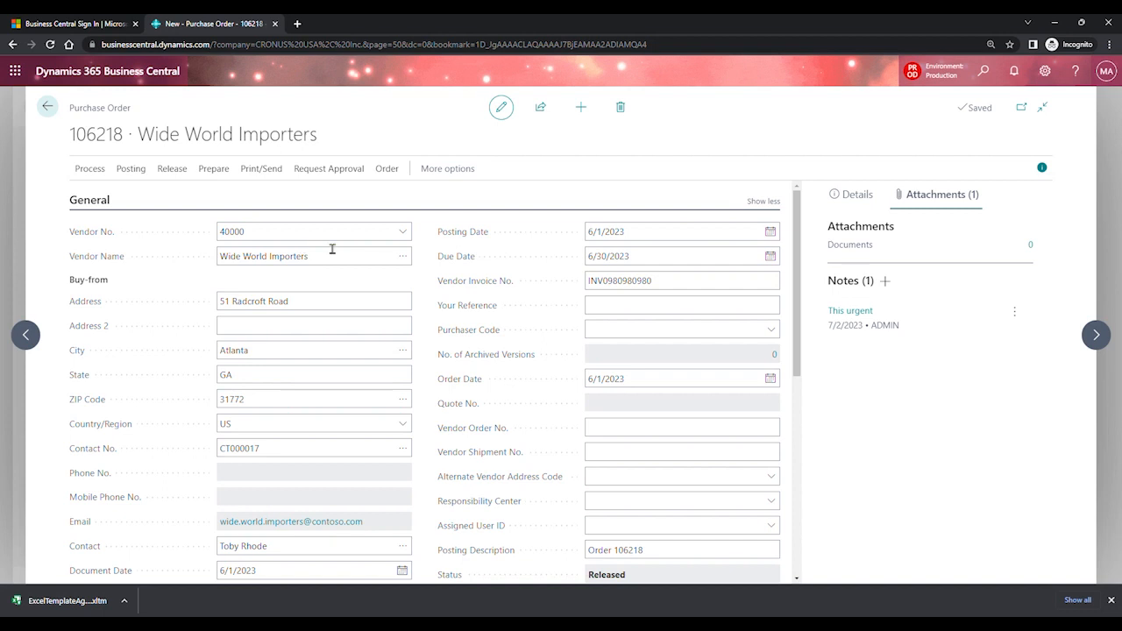
click(337, 174)
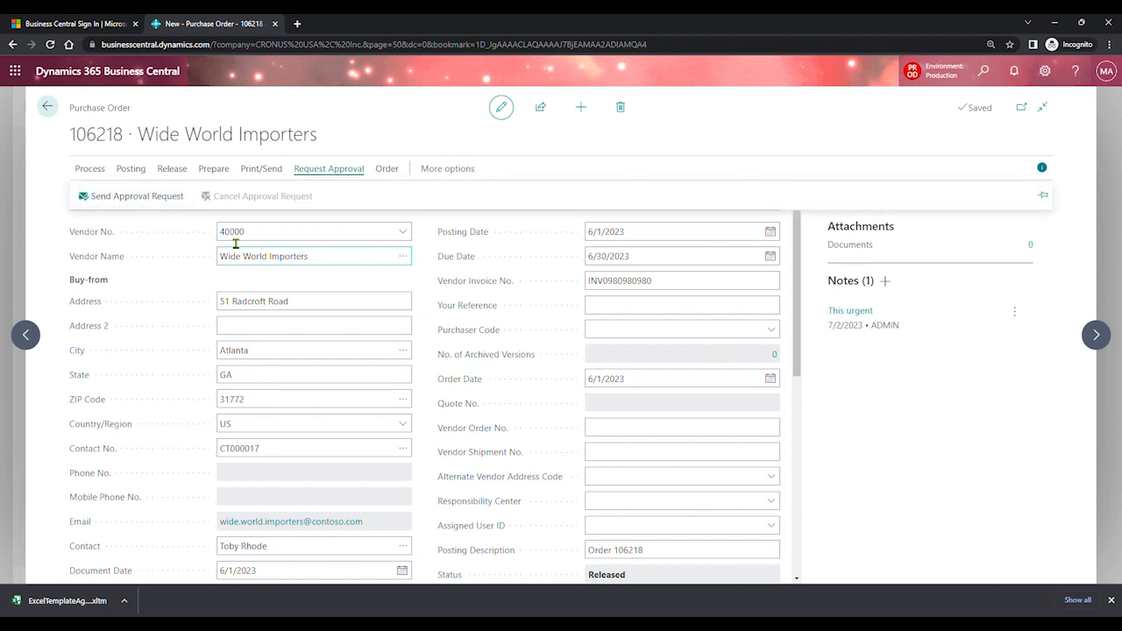
Reopen the released purchase order.
click(138, 173)
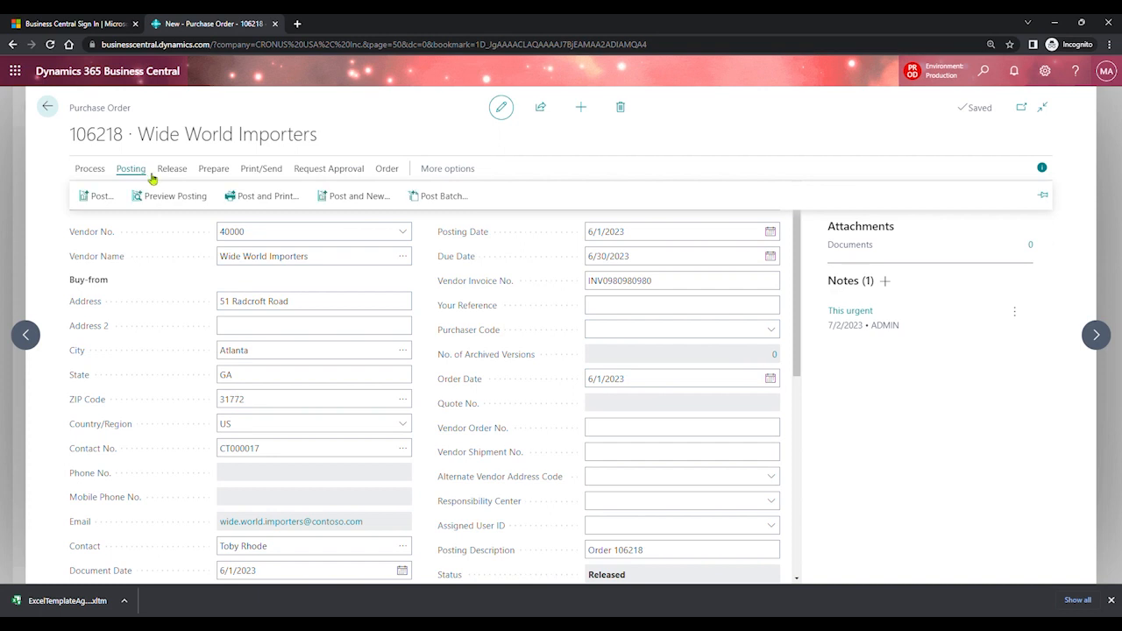
click(171, 171)
click(167, 196)
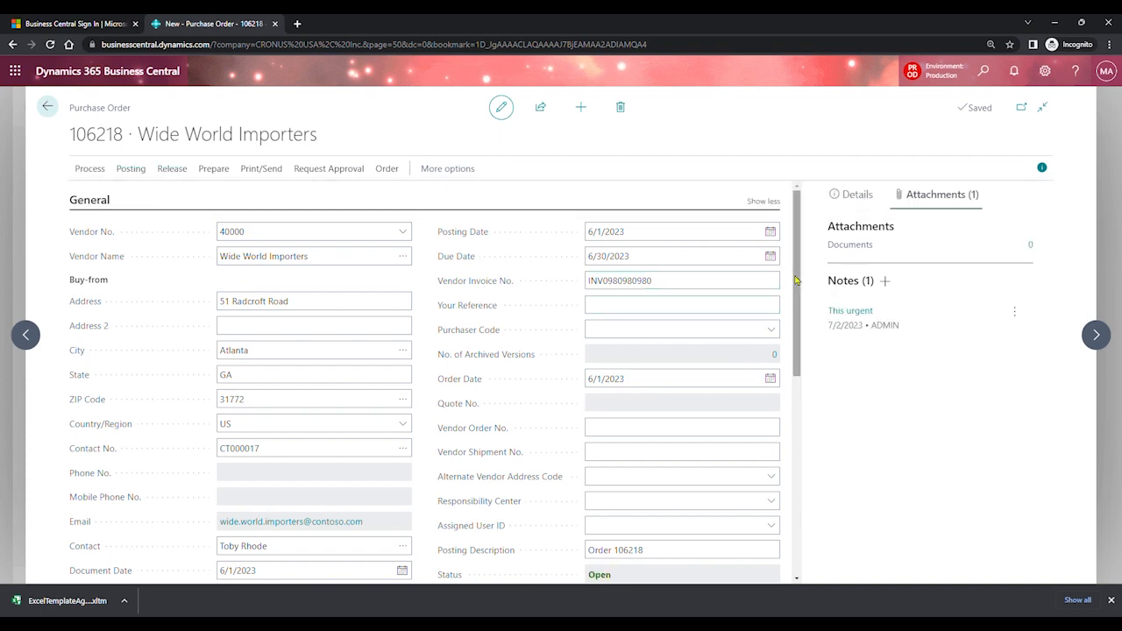
Examine the purchase order's status and the available release options.
drag(796, 282, 805, 394)
drag(613, 331, 594, 330)
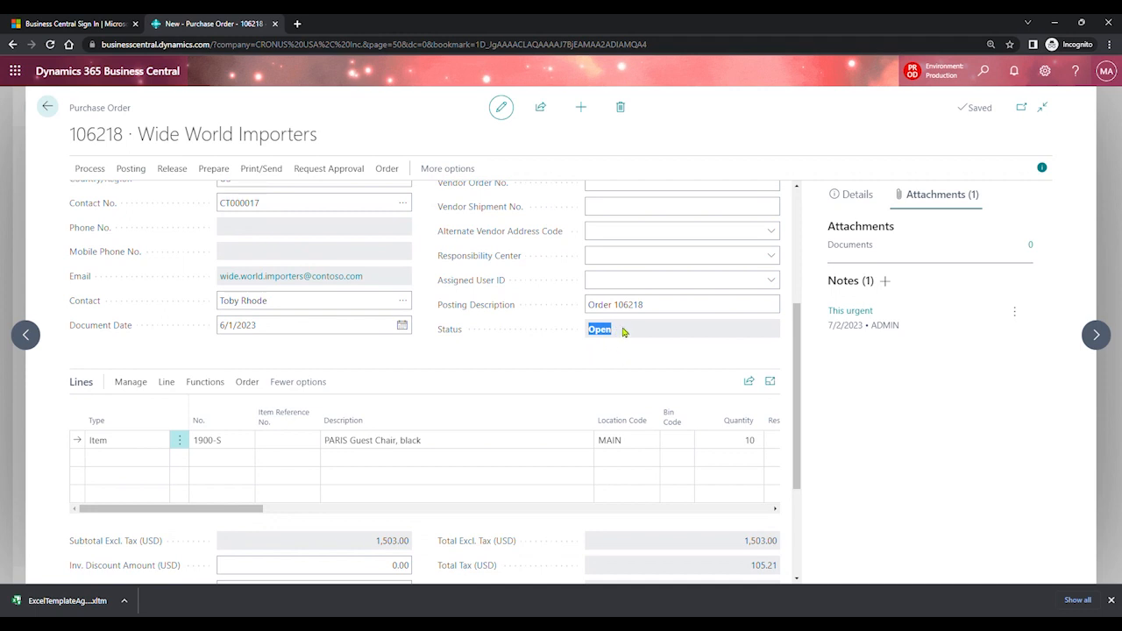
click(229, 191)
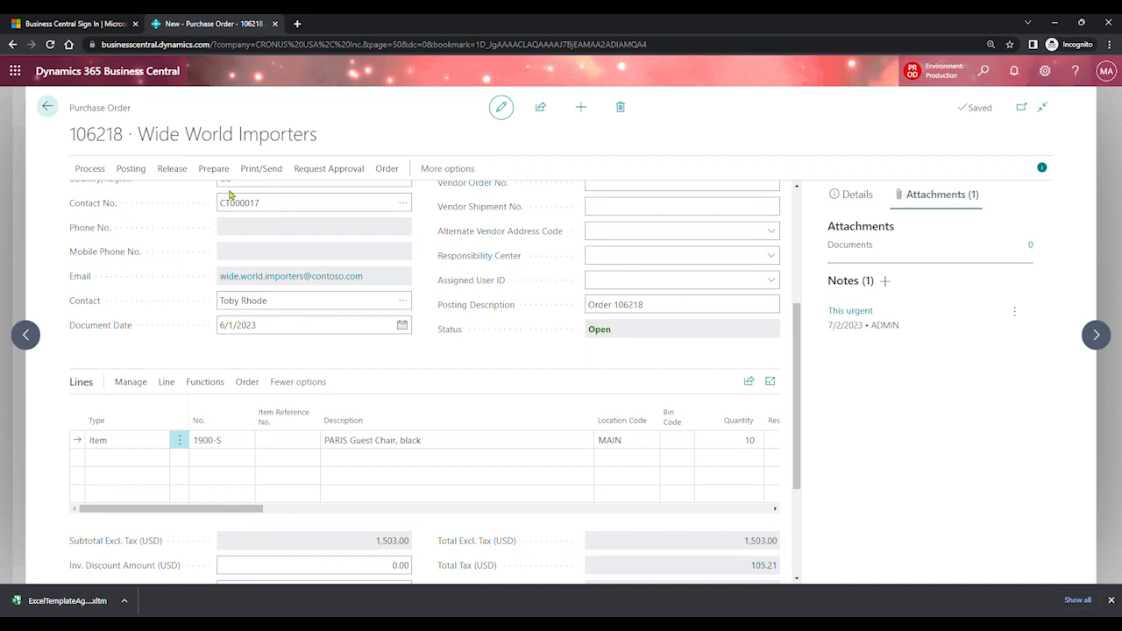
click(174, 170)
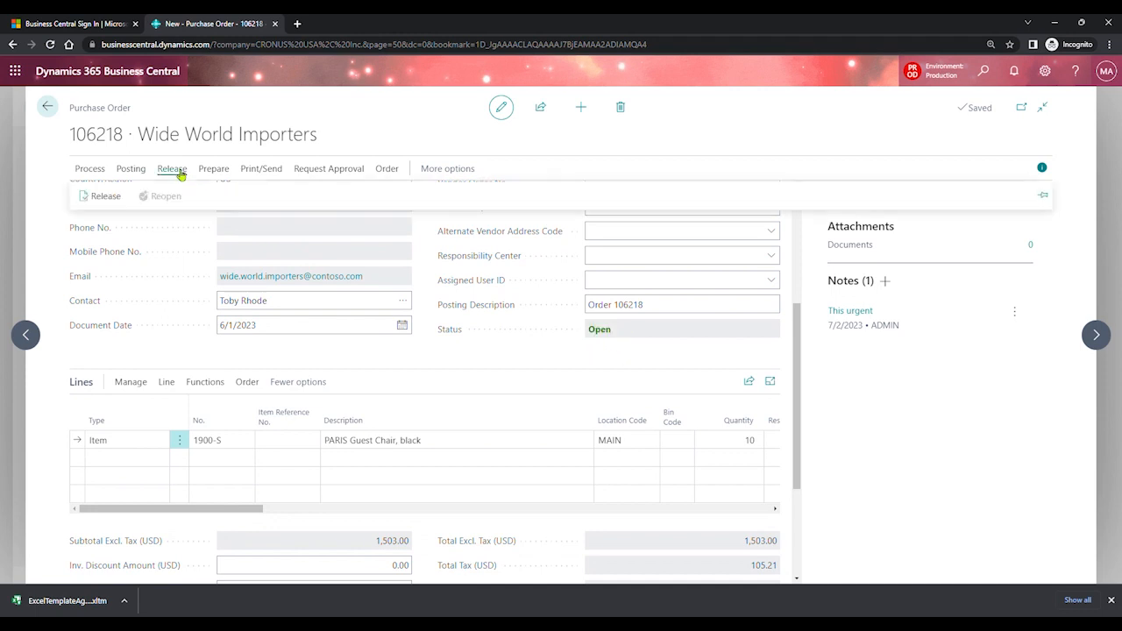
click(107, 205)
mouse_move(107, 207)
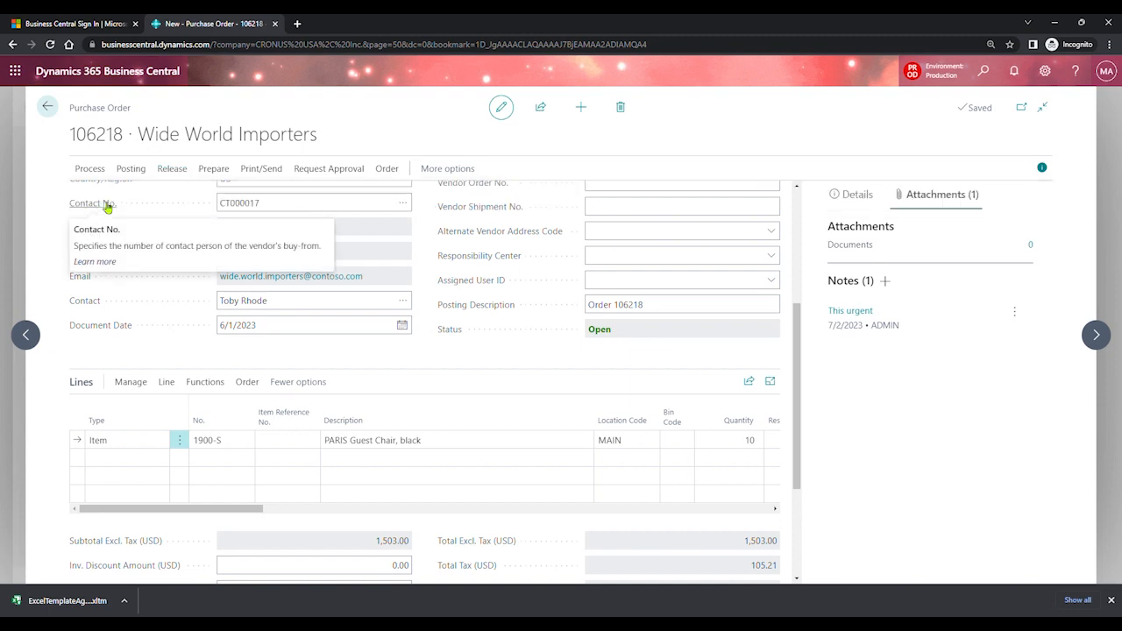
click(181, 168)
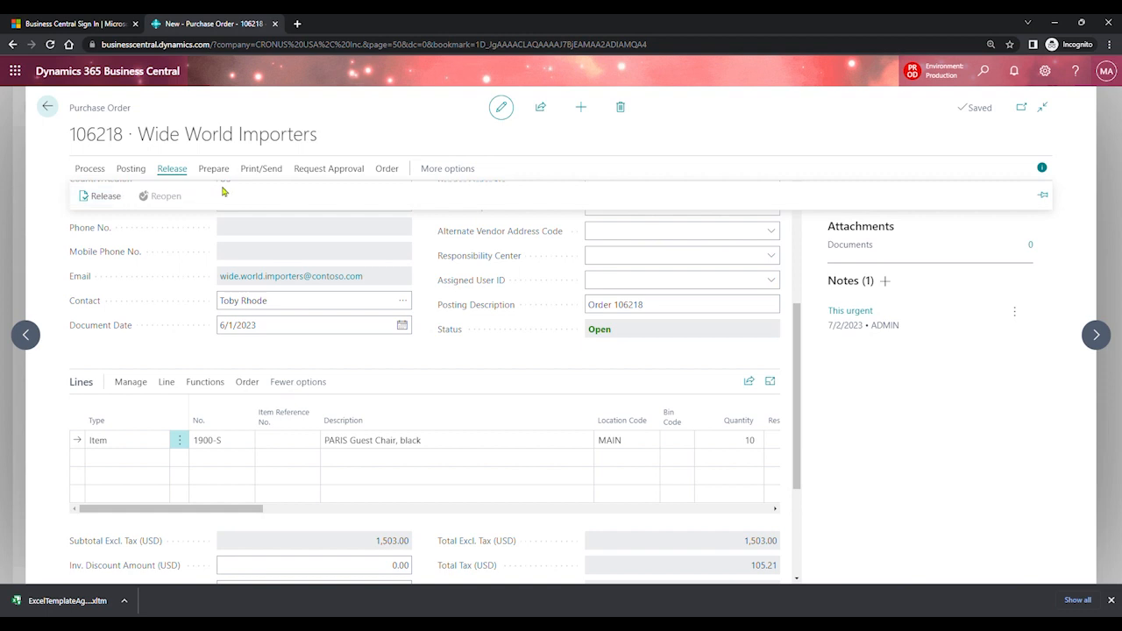
Send the approval request for the reopened purchase order and check its status.
click(316, 172)
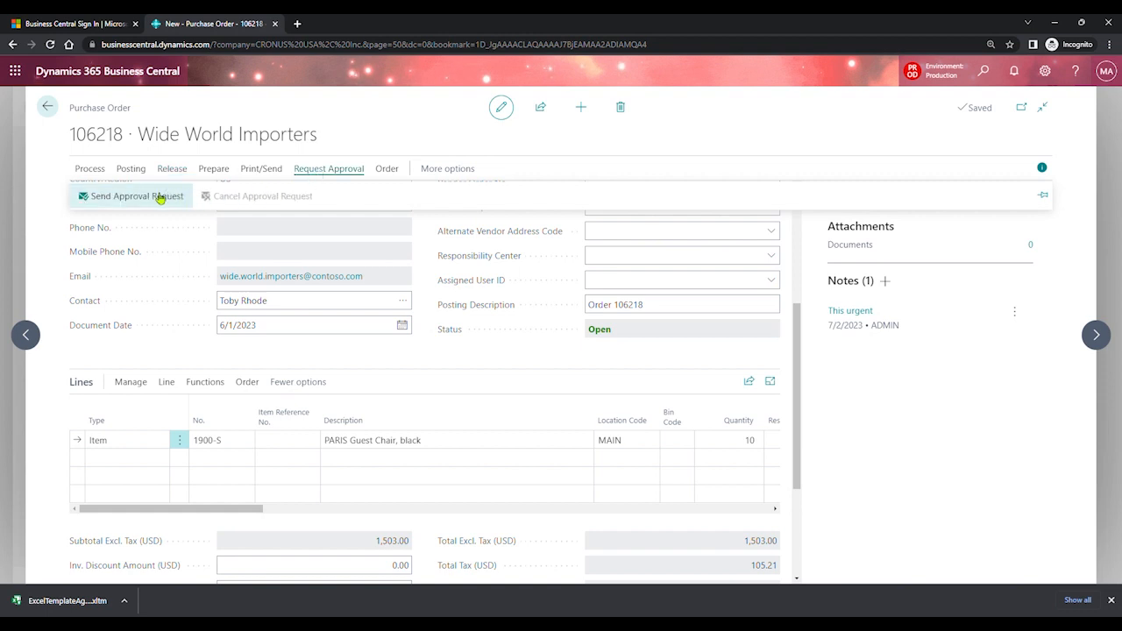
click(160, 197)
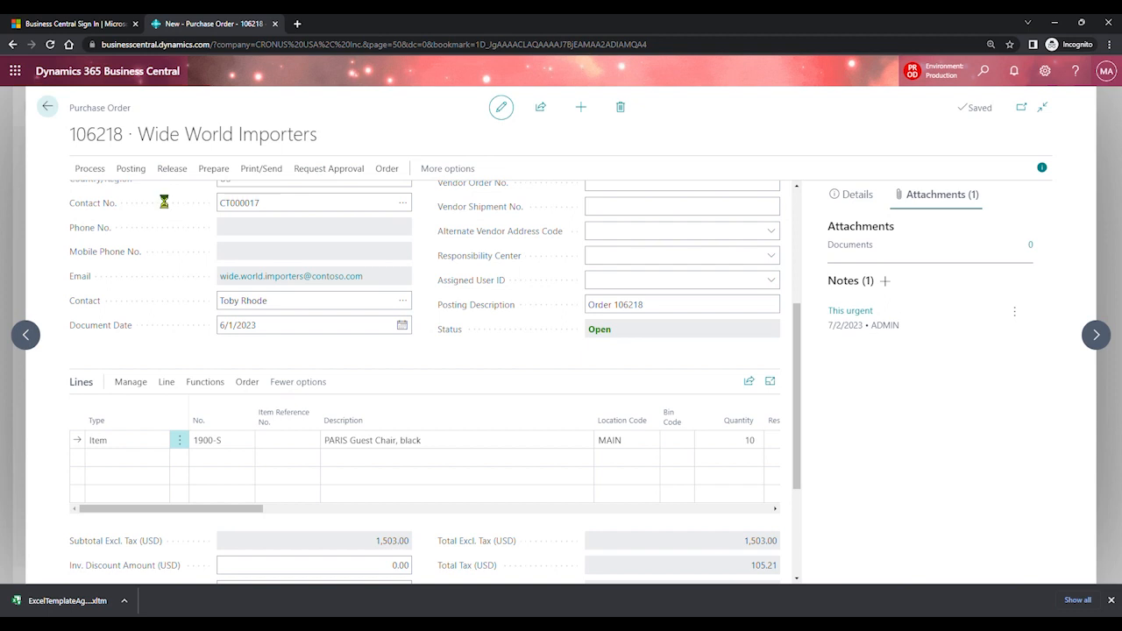
drag(628, 340, 587, 345)
Review the posting options, the chair line's ordered quantity, and the description of Qty. to Receive.
click(146, 173)
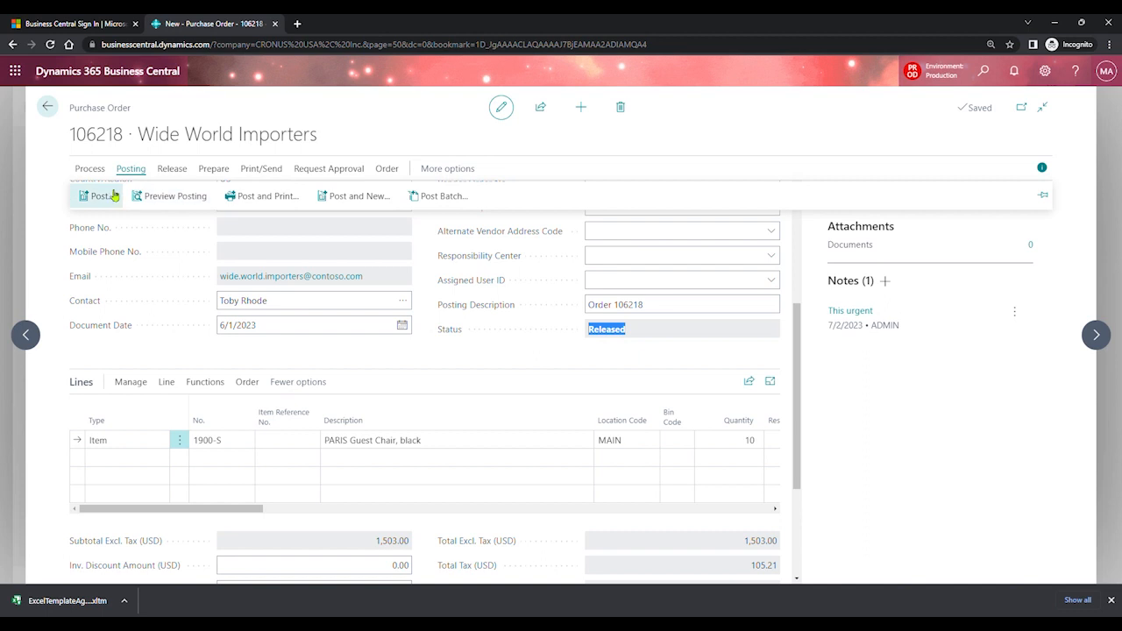
click(498, 364)
scroll(526, 395, down, 1)
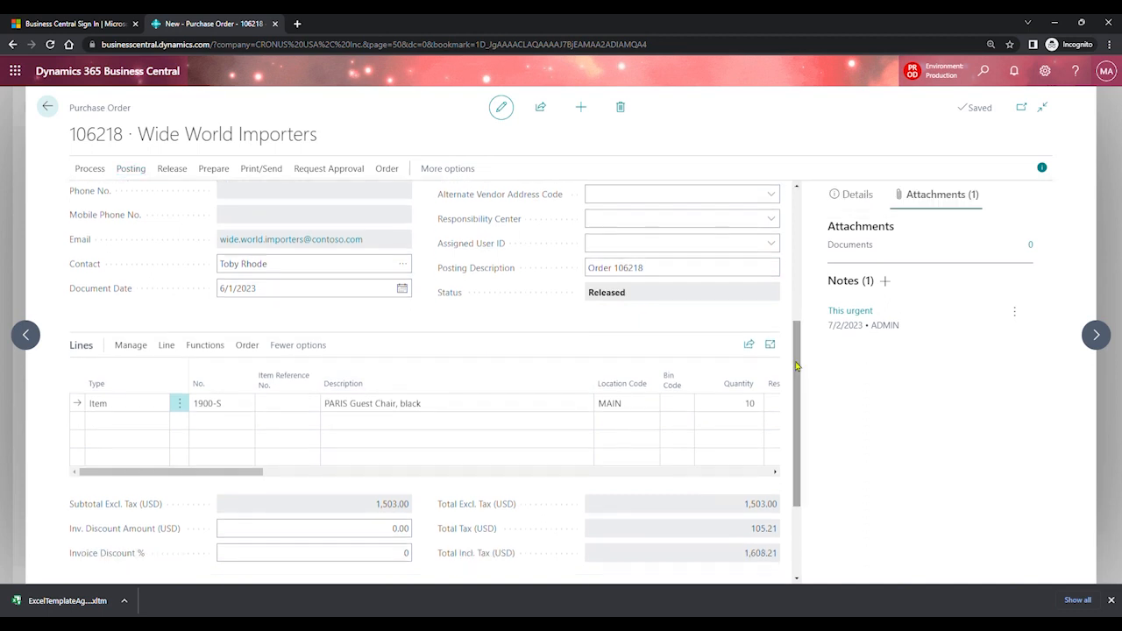
drag(248, 477, 334, 477)
click(282, 406)
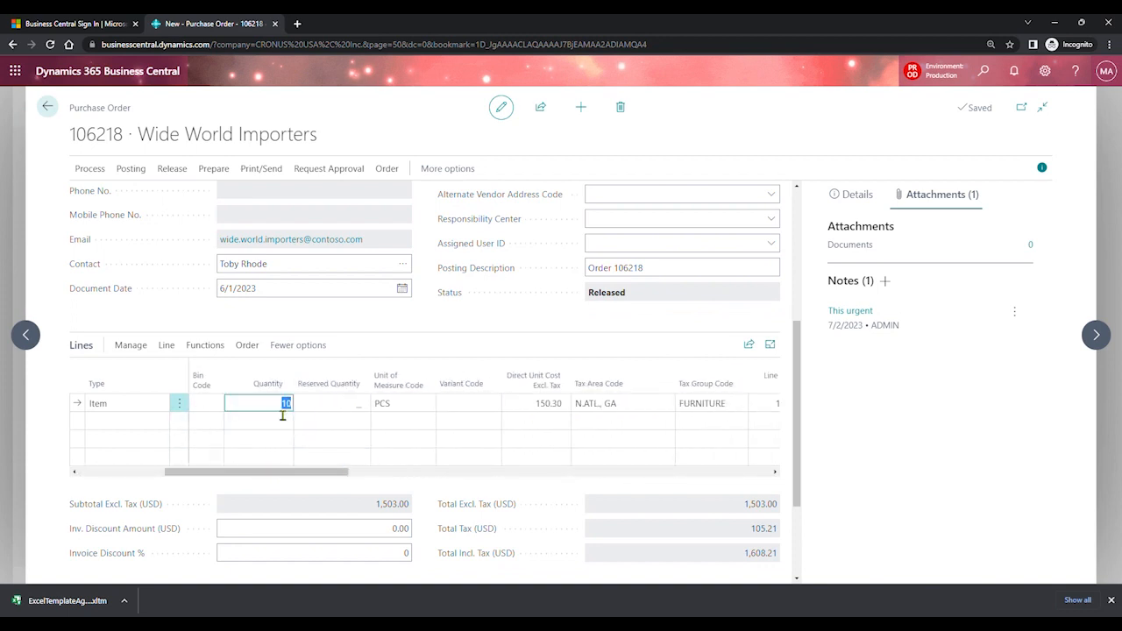
click(333, 478)
drag(333, 478, 412, 478)
mouse_move(616, 390)
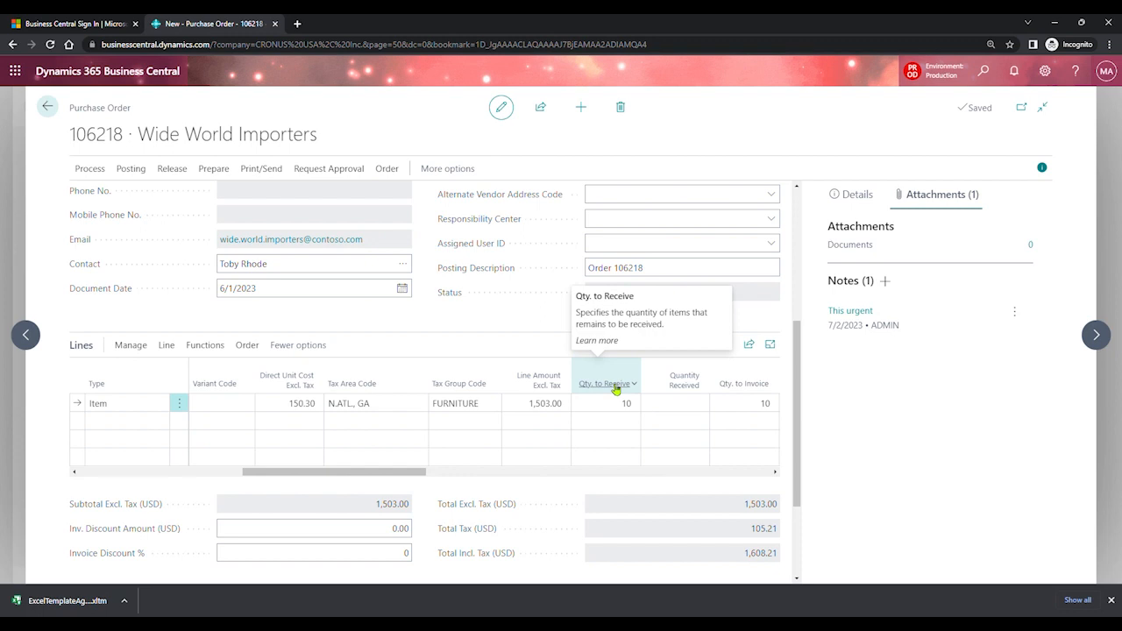
Set the chair line's Qty. to Receive to 5.
click(624, 405)
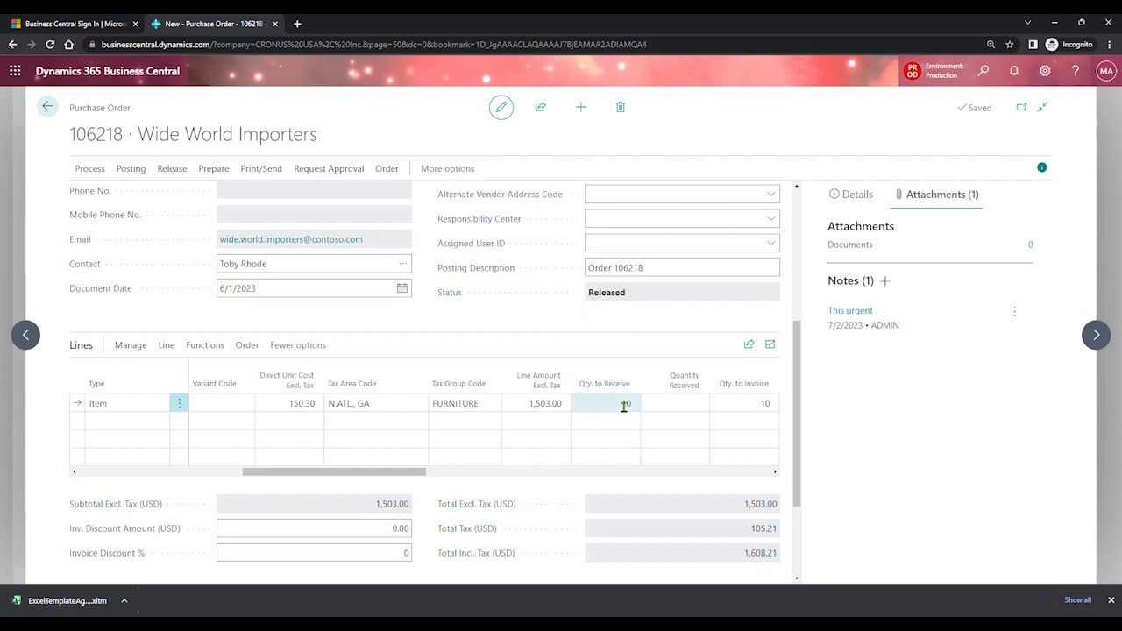
click(625, 405)
text(5)
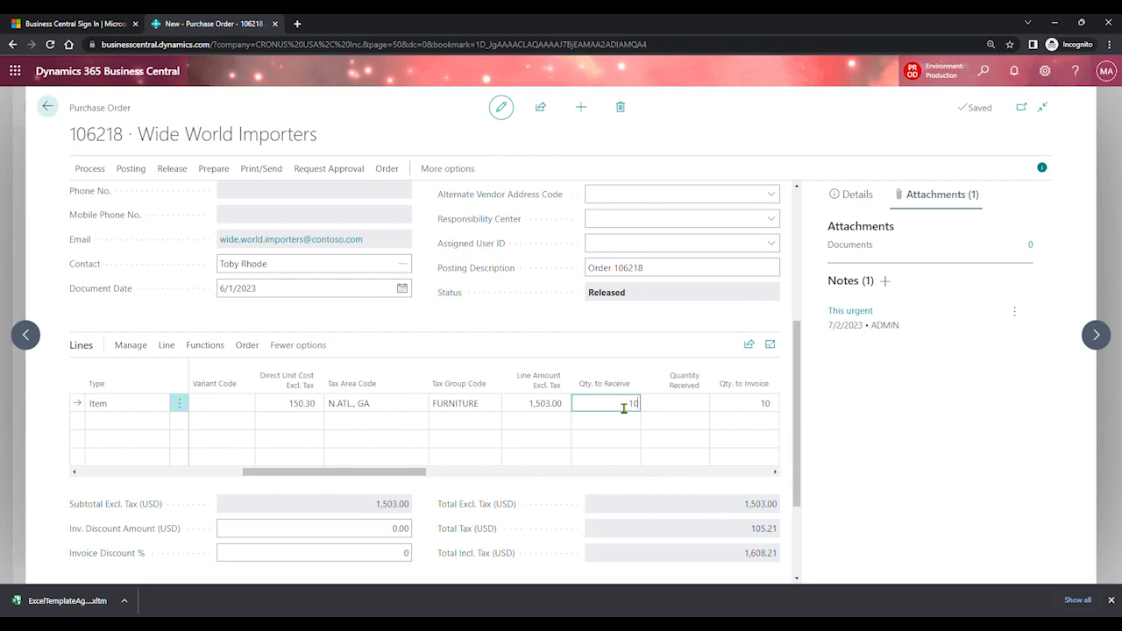
key(Tab)
click(624, 405)
text(5)
key(Tab)
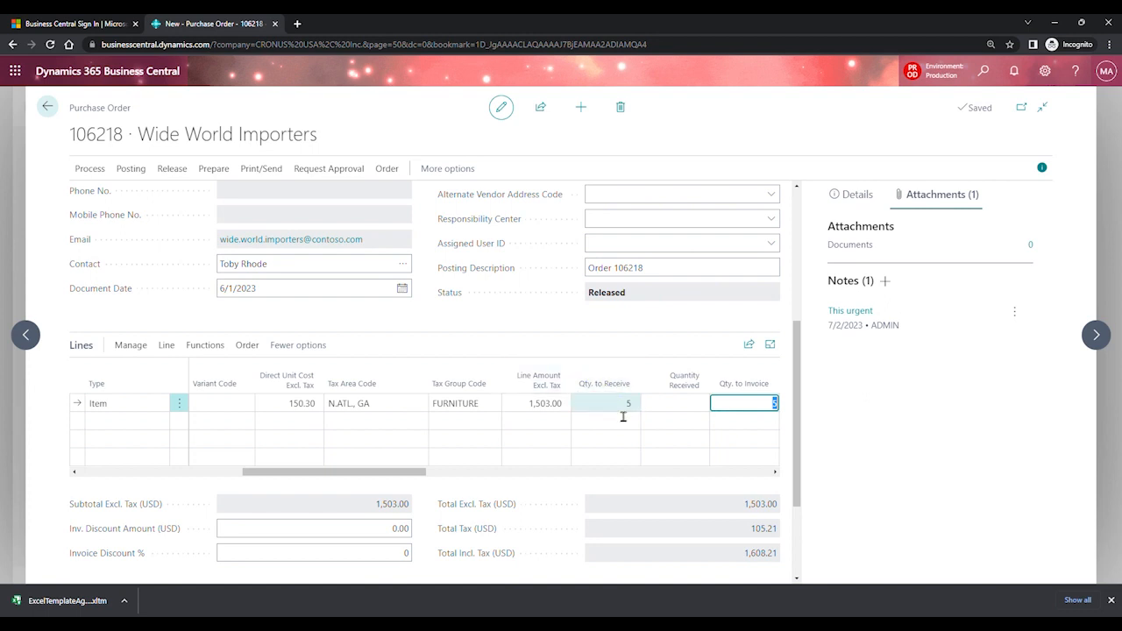
key(shift+Tab)
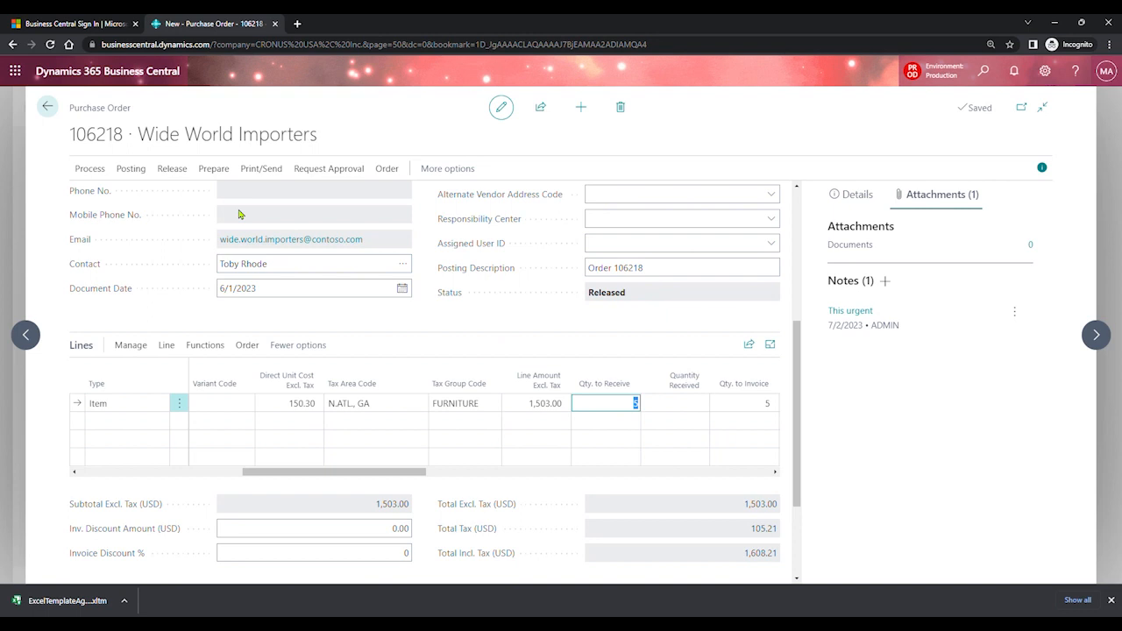
Post the purchase order with the Receive option and check the chair line's Quantity Received.
click(136, 171)
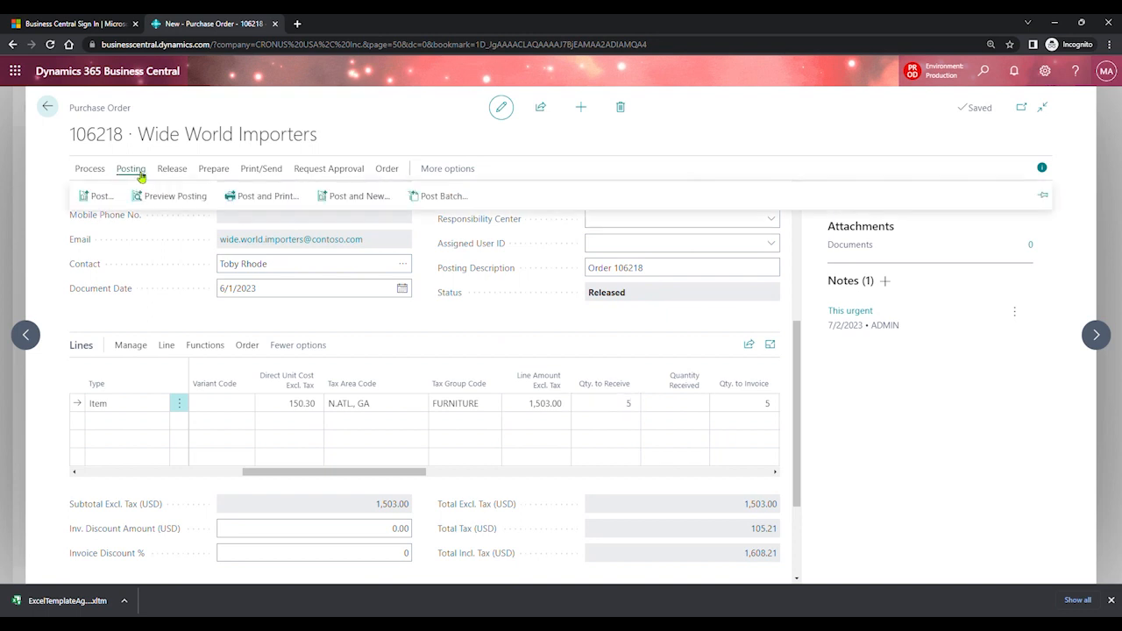
click(100, 199)
click(445, 298)
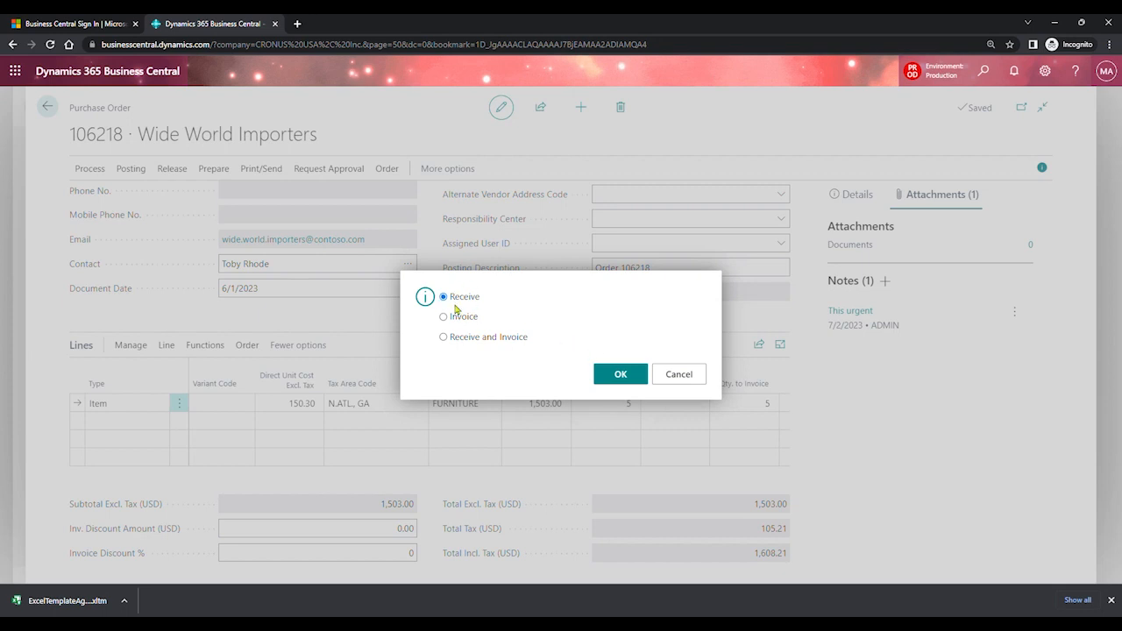
click(602, 375)
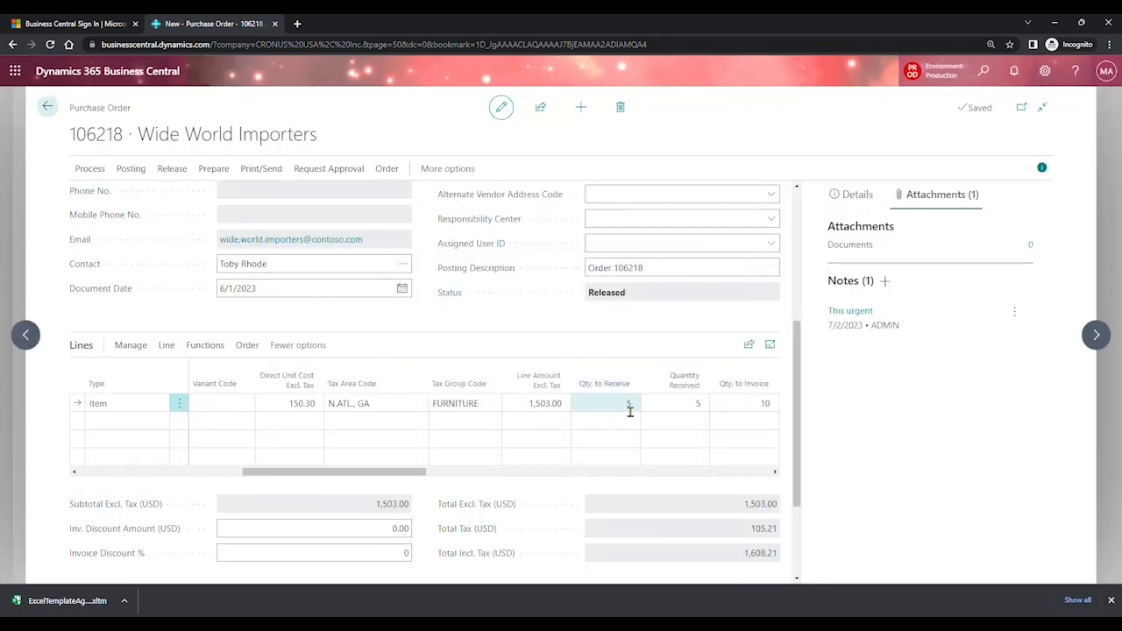
click(701, 405)
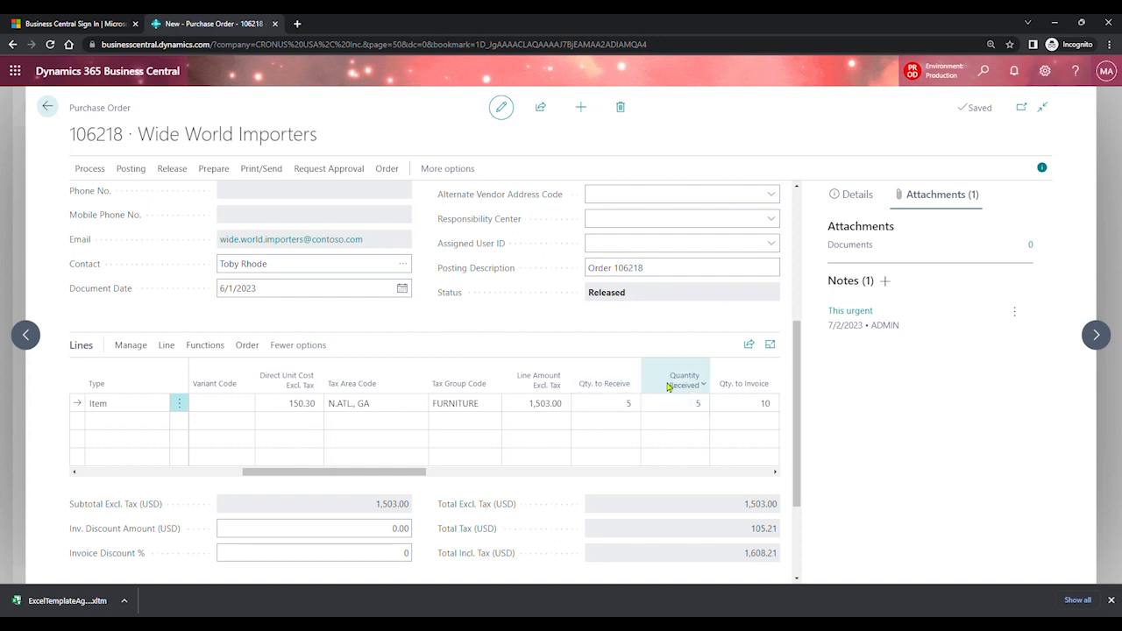
Personalize the purchase order page by adding the Line Discount % field to the Lines section.
click(1046, 71)
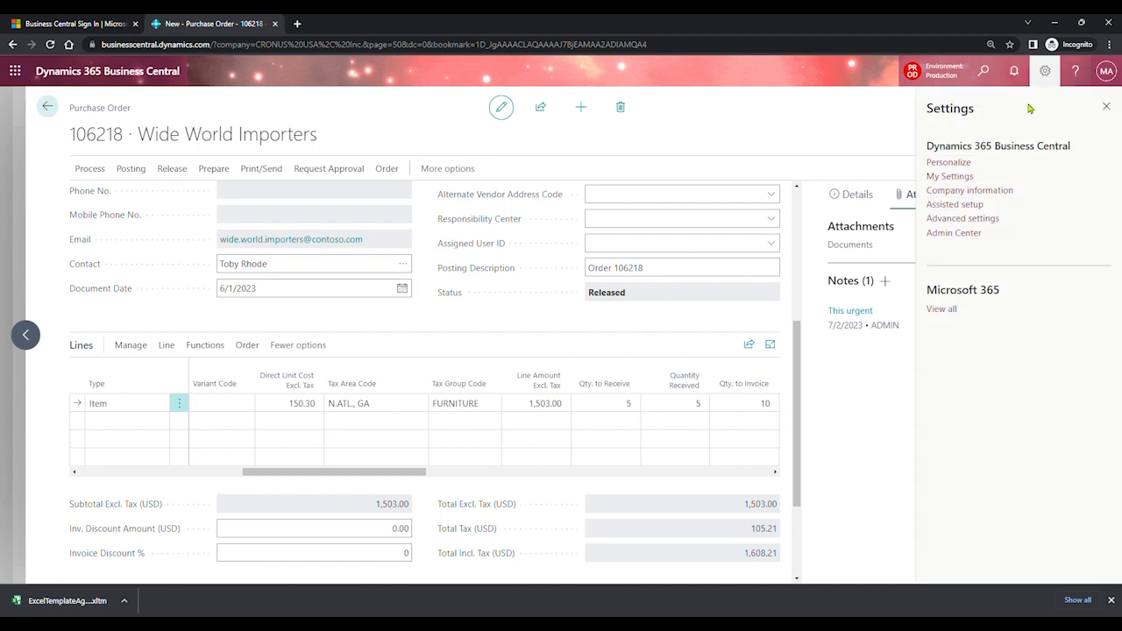
click(960, 164)
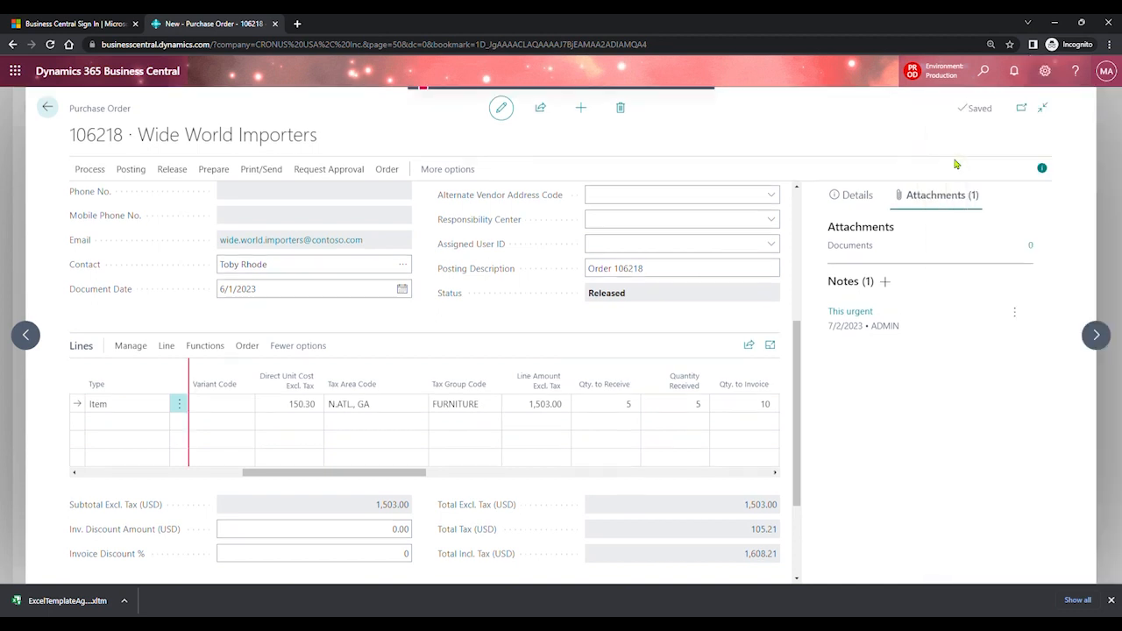
click(1044, 70)
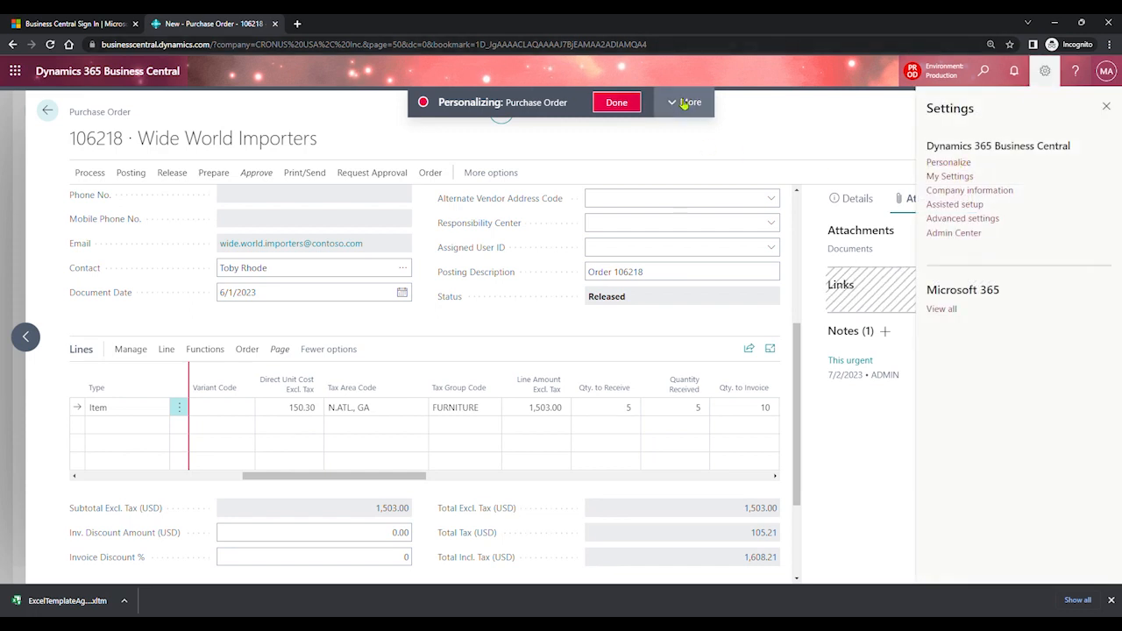
click(685, 102)
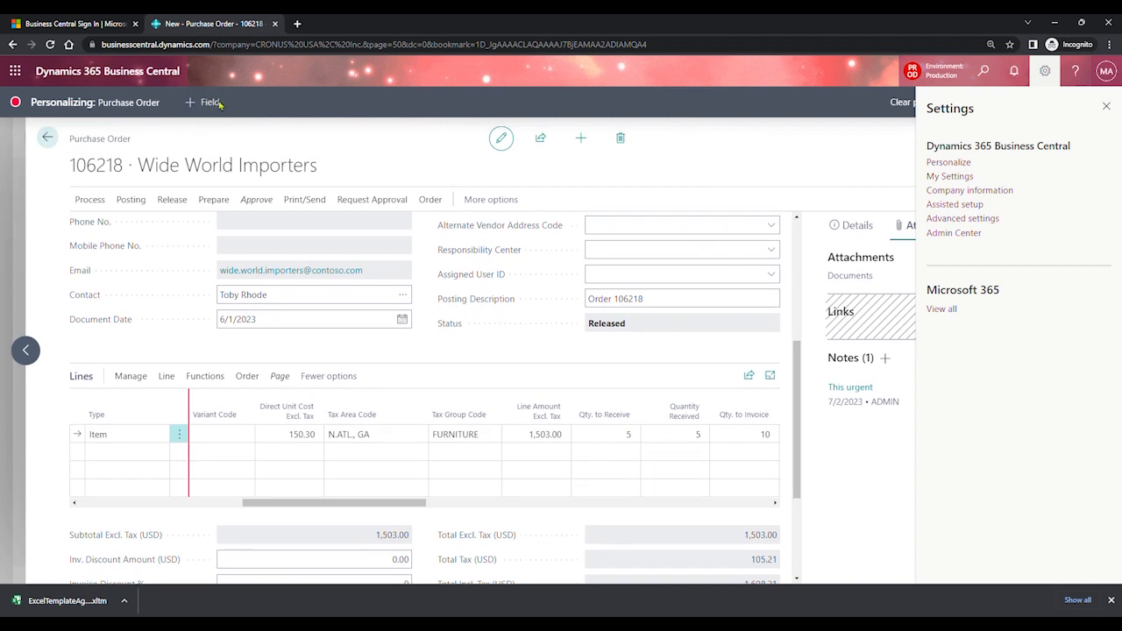
click(219, 103)
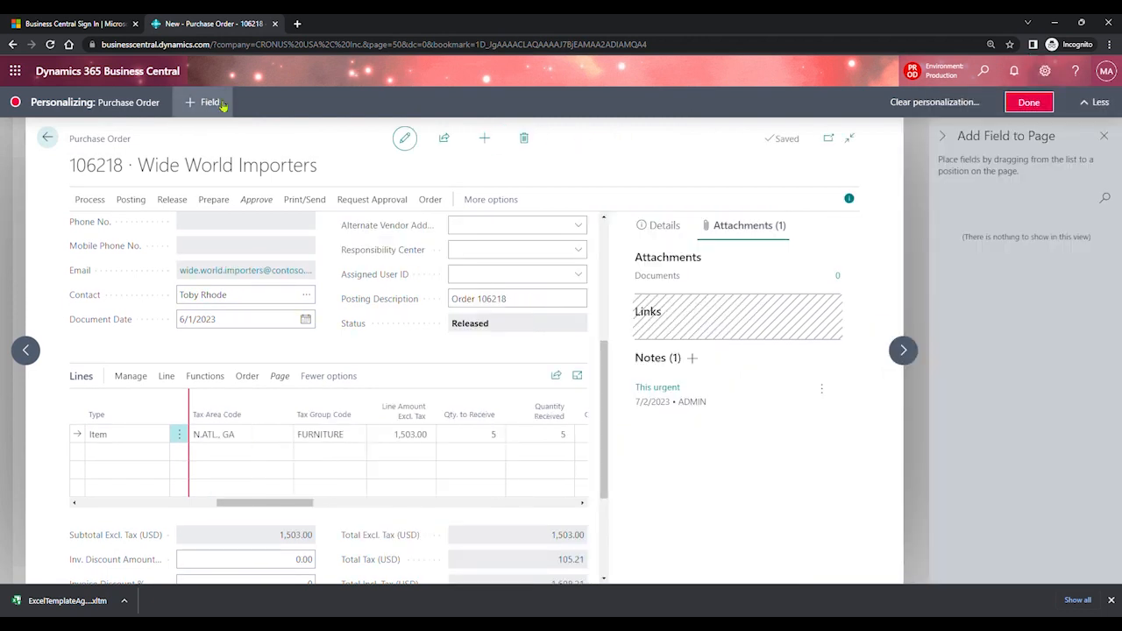
click(478, 435)
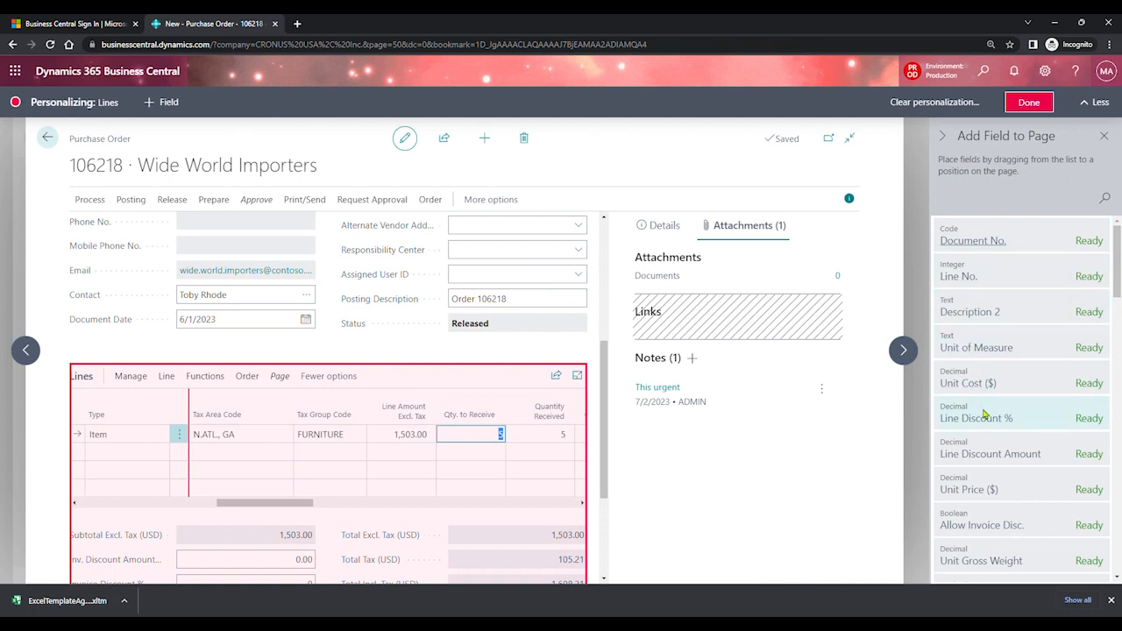
mouse_move(988, 421)
mouse_down()
mouse_move(774, 409)
mouse_move(636, 427)
mouse_move(570, 410)
mouse_move(451, 426)
mouse_up()
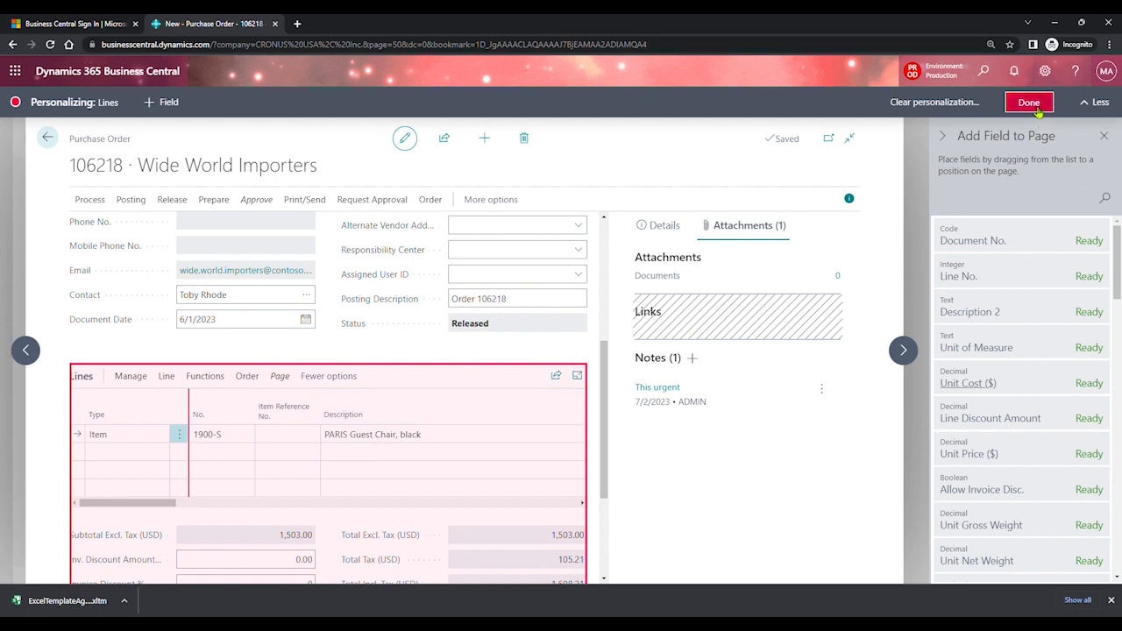
click(1030, 103)
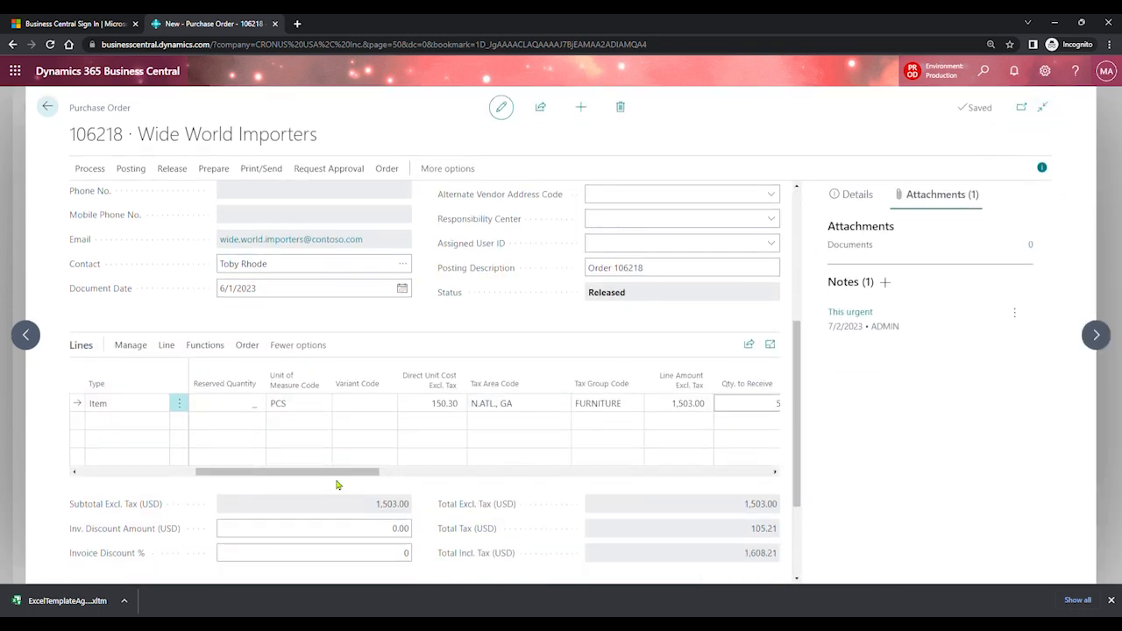
Post the purchase order with the Invoice option and check the chair line's received and invoiced quantities.
drag(339, 474, 448, 474)
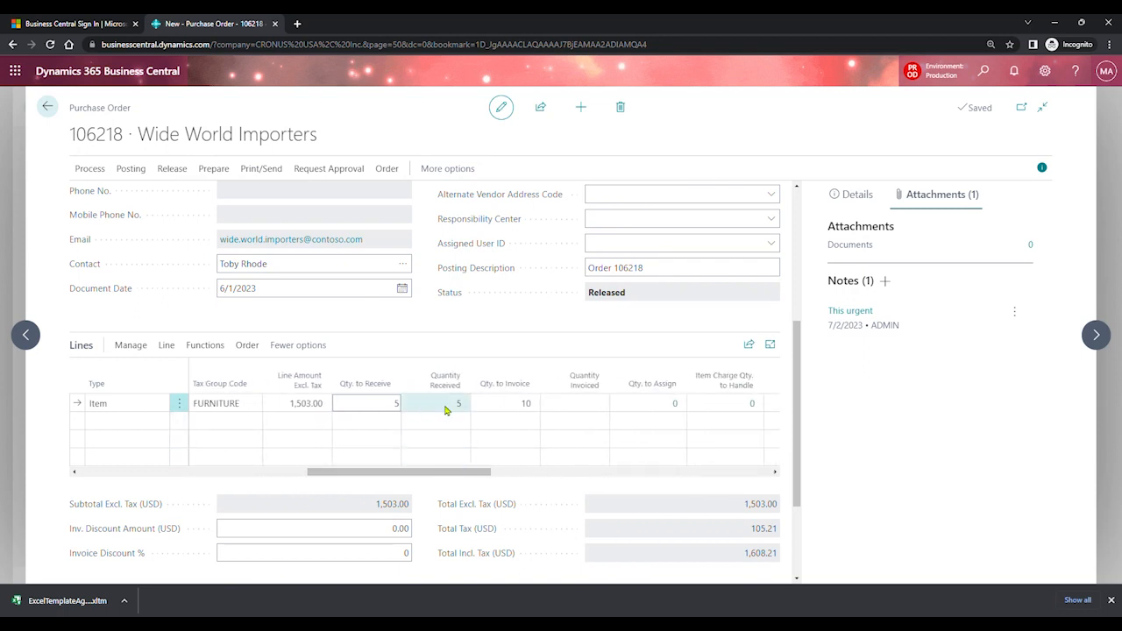
click(541, 410)
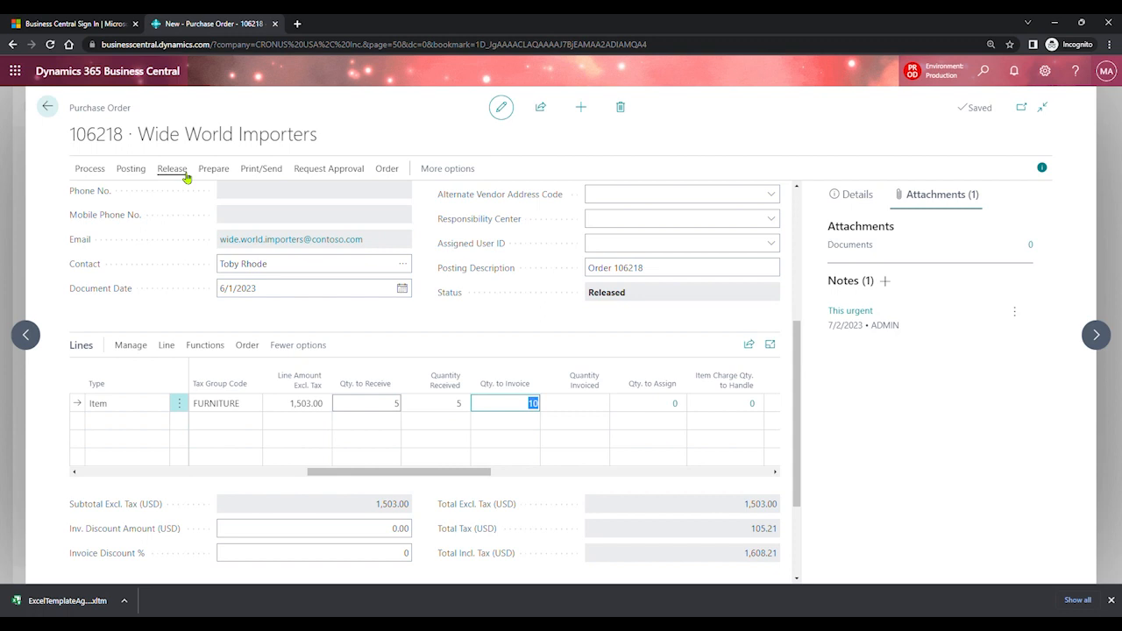
click(132, 169)
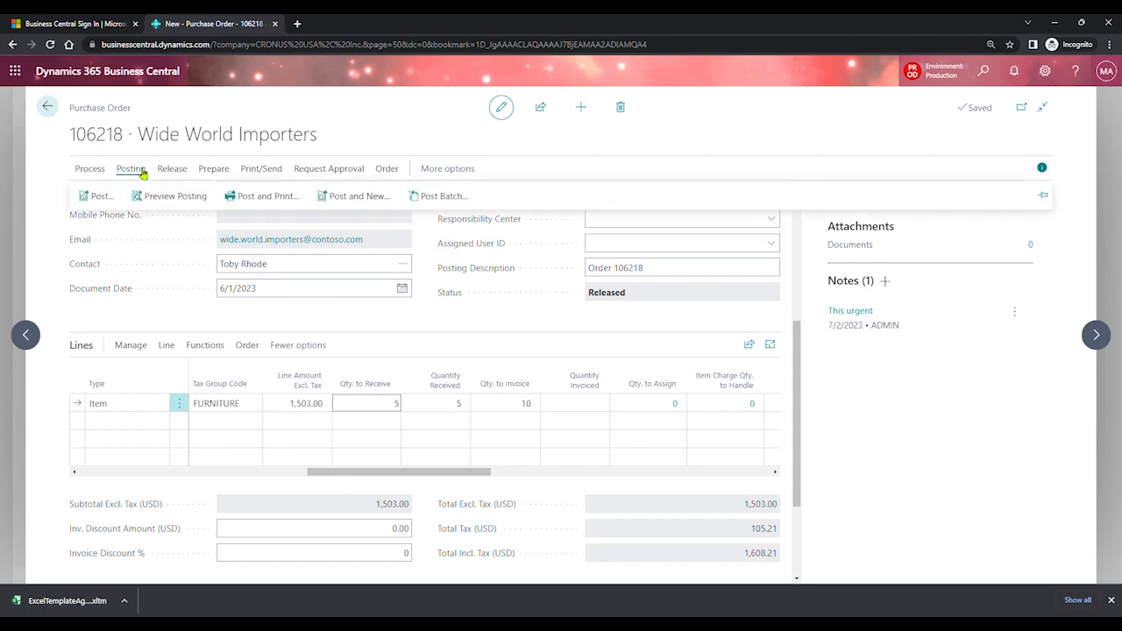
click(94, 199)
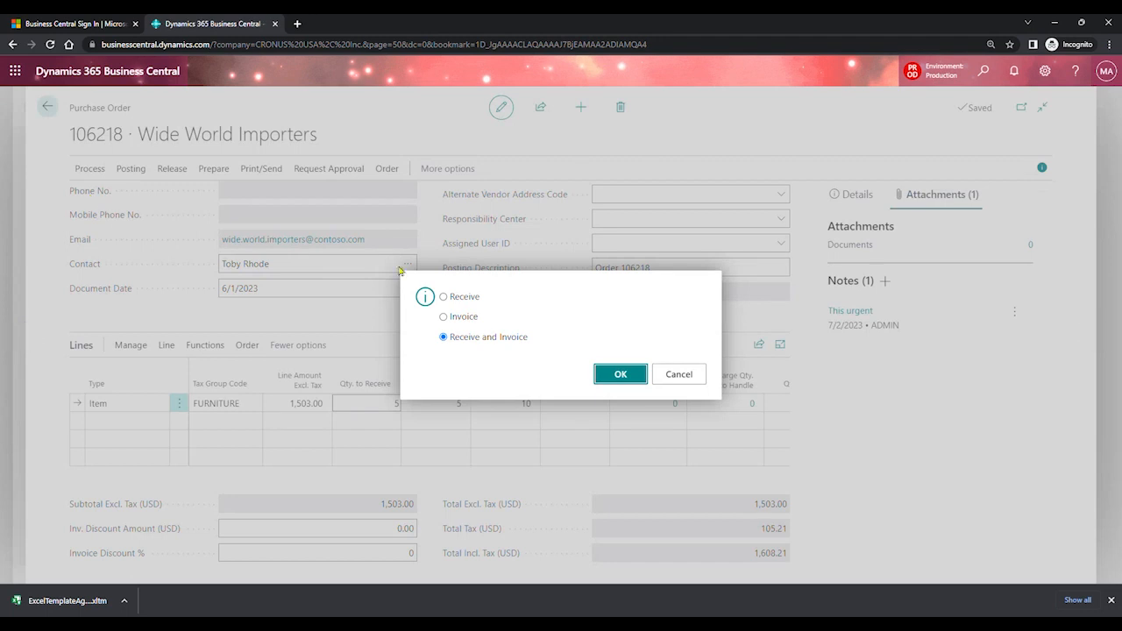
click(450, 319)
click(619, 374)
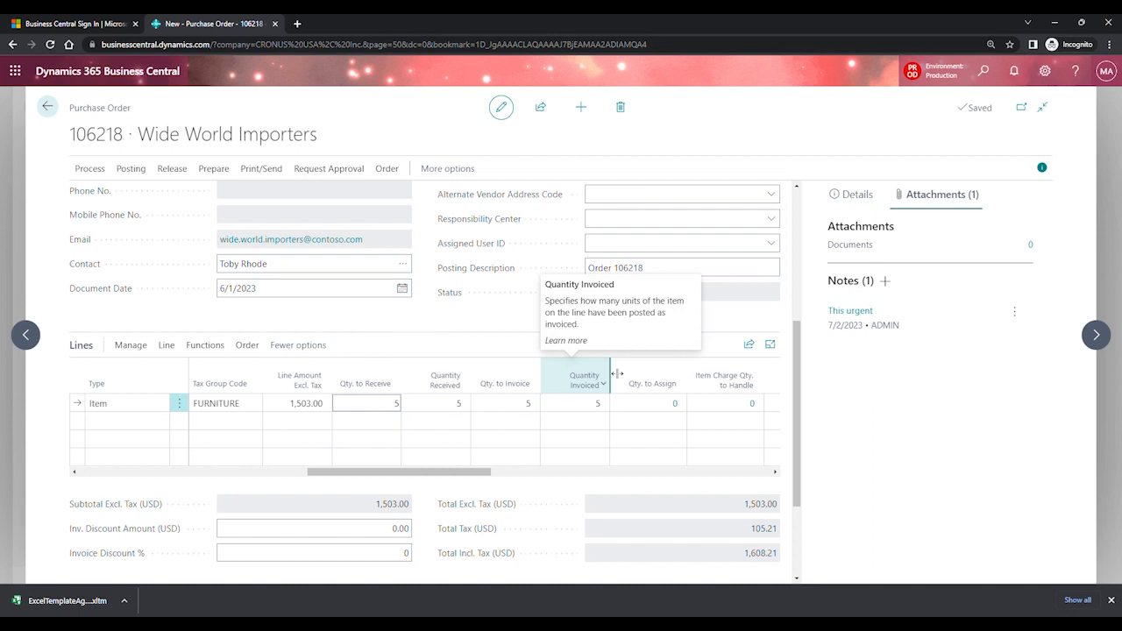
drag(321, 132, 129, 119)
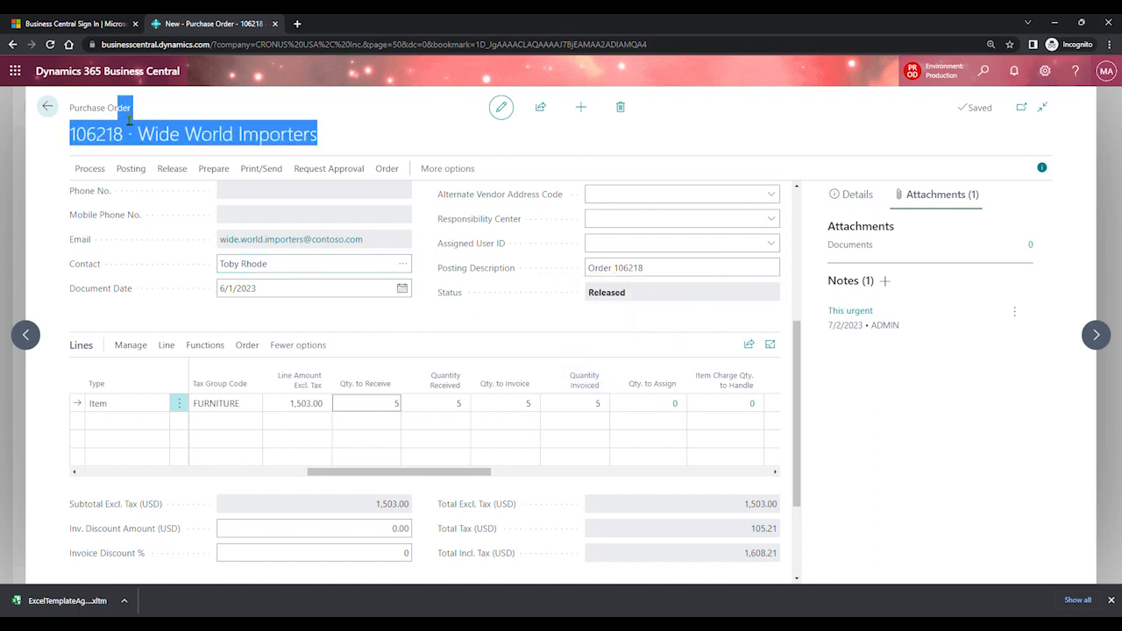
click(459, 410)
click(585, 410)
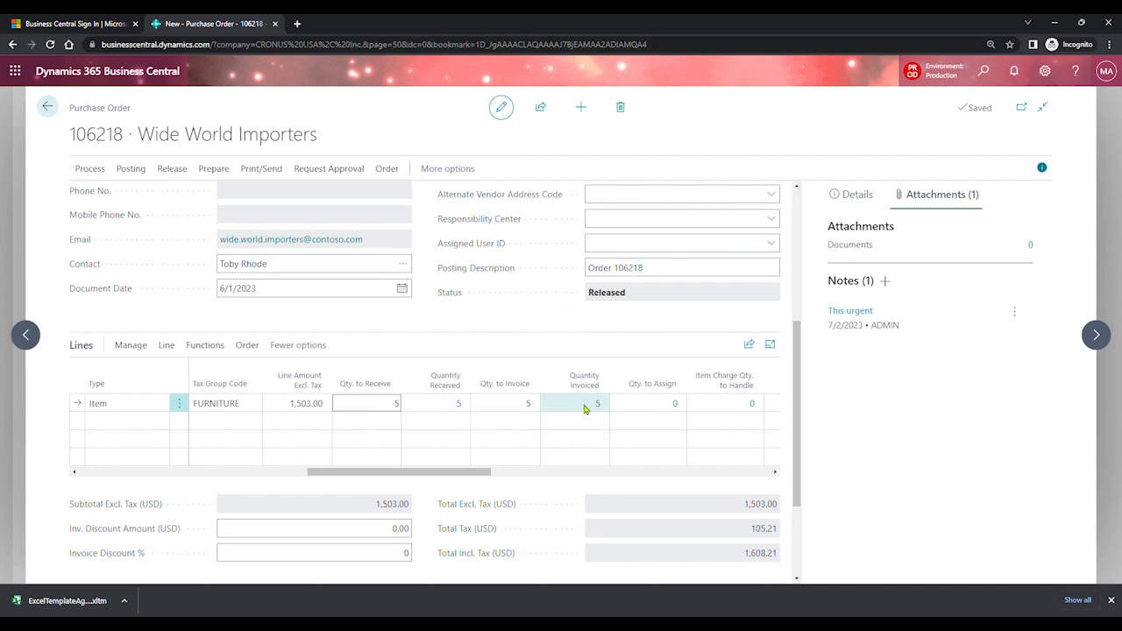
drag(597, 406, 607, 406)
Open the order's posted purchase receipt, examine its header and chair line quantity, and return to the order.
click(390, 175)
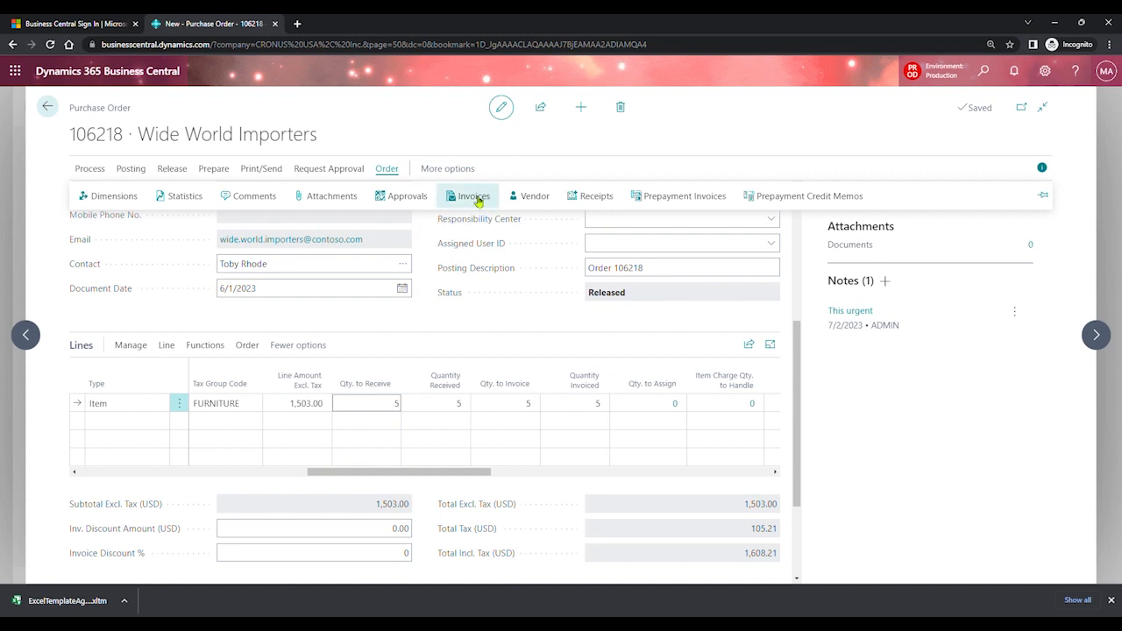
click(590, 202)
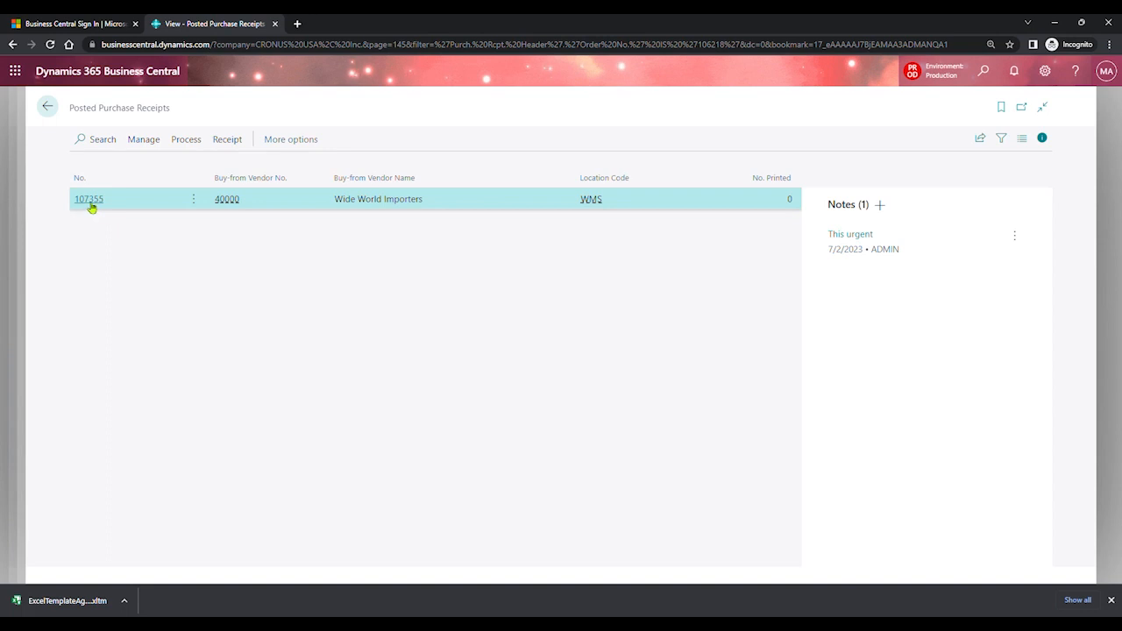
click(89, 200)
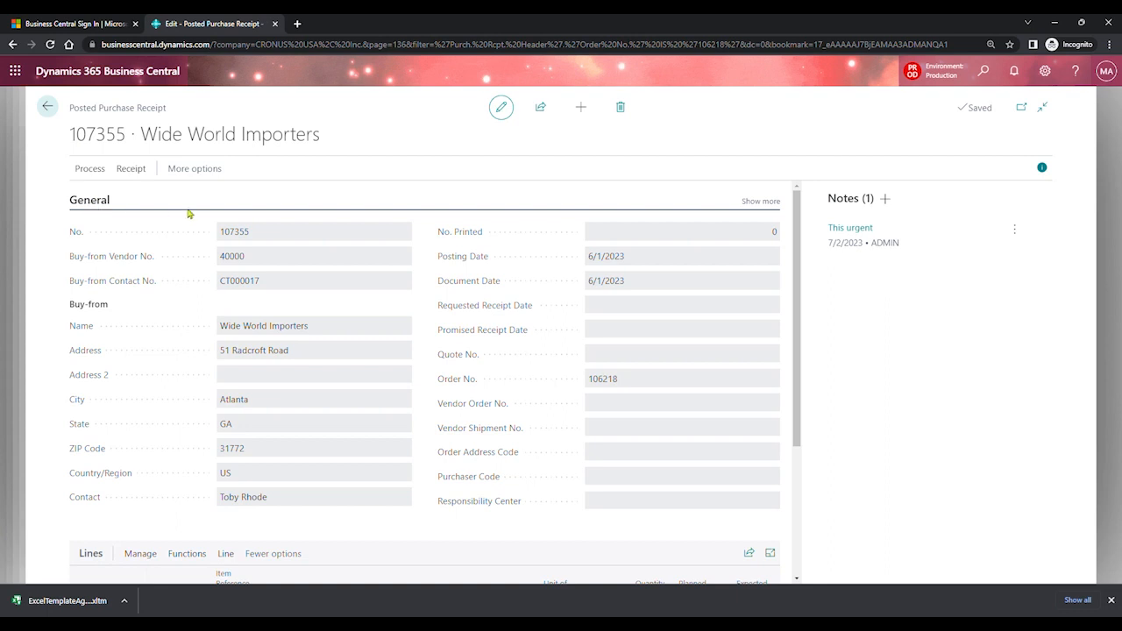
drag(323, 136, 63, 123)
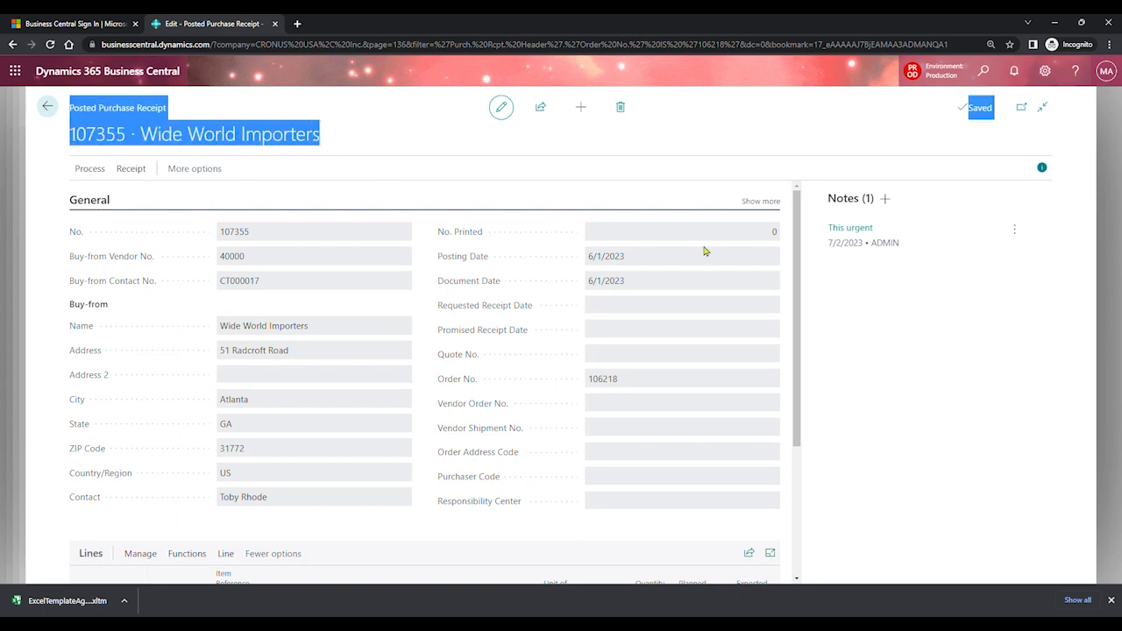
drag(797, 269, 798, 406)
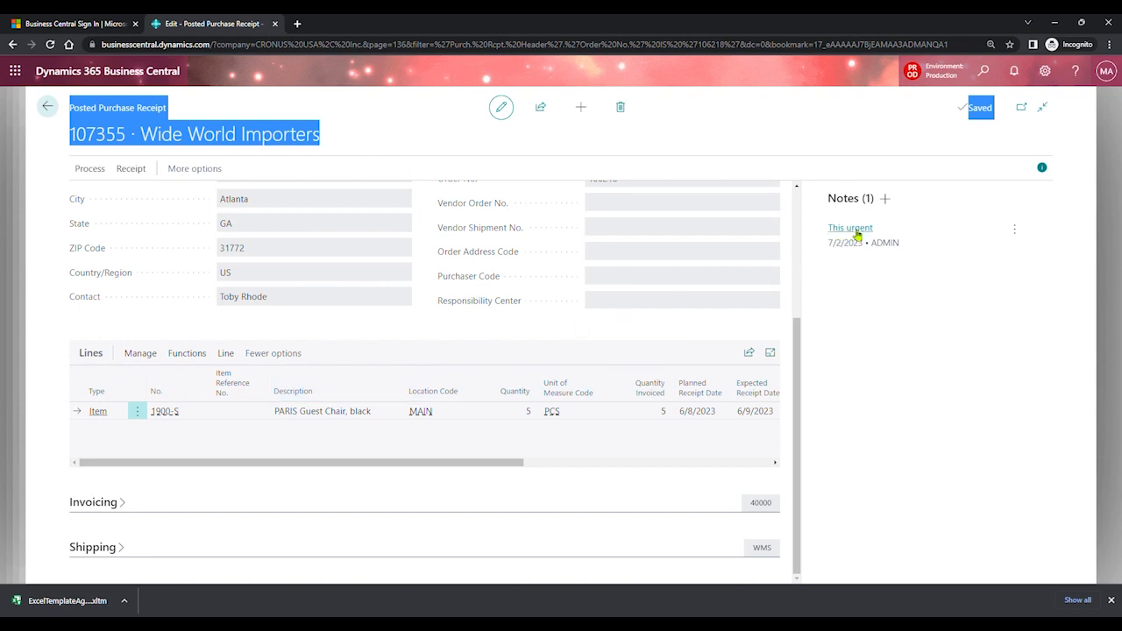
drag(486, 470, 454, 454)
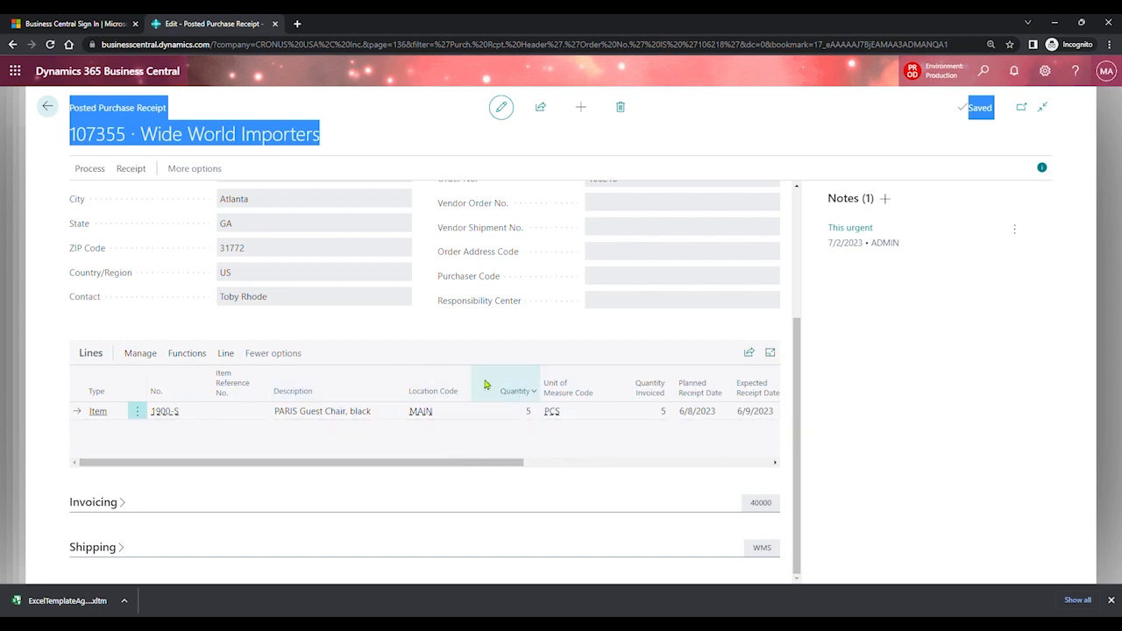
click(49, 107)
click(53, 110)
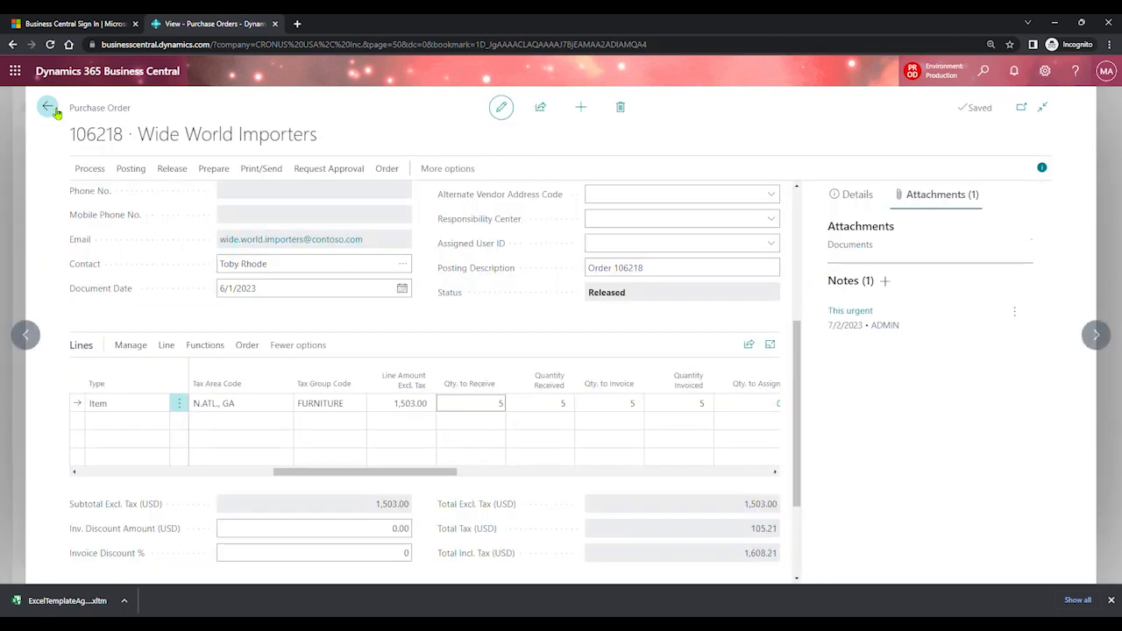
Open the order's posted purchase invoice and examine its document heading and the chair line's quantity.
click(392, 173)
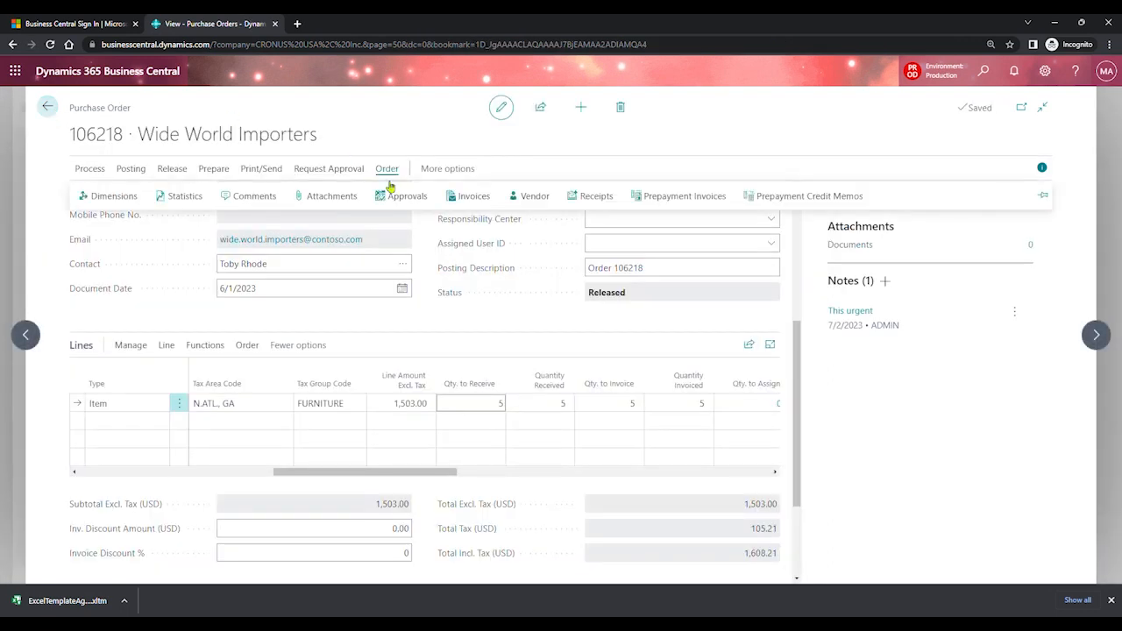
click(478, 201)
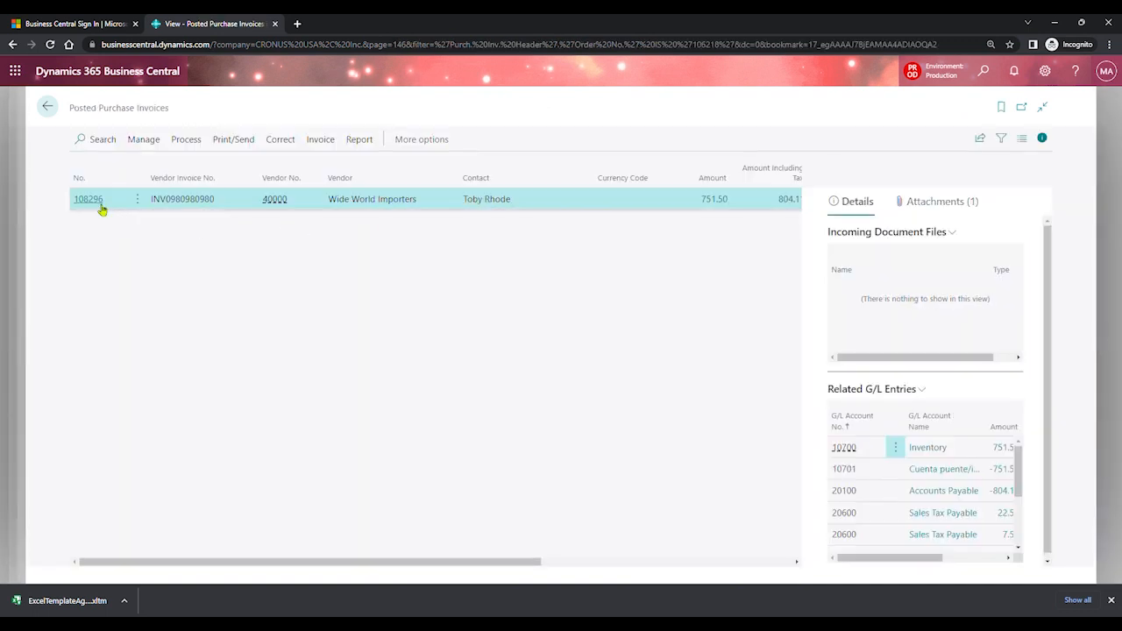
click(99, 205)
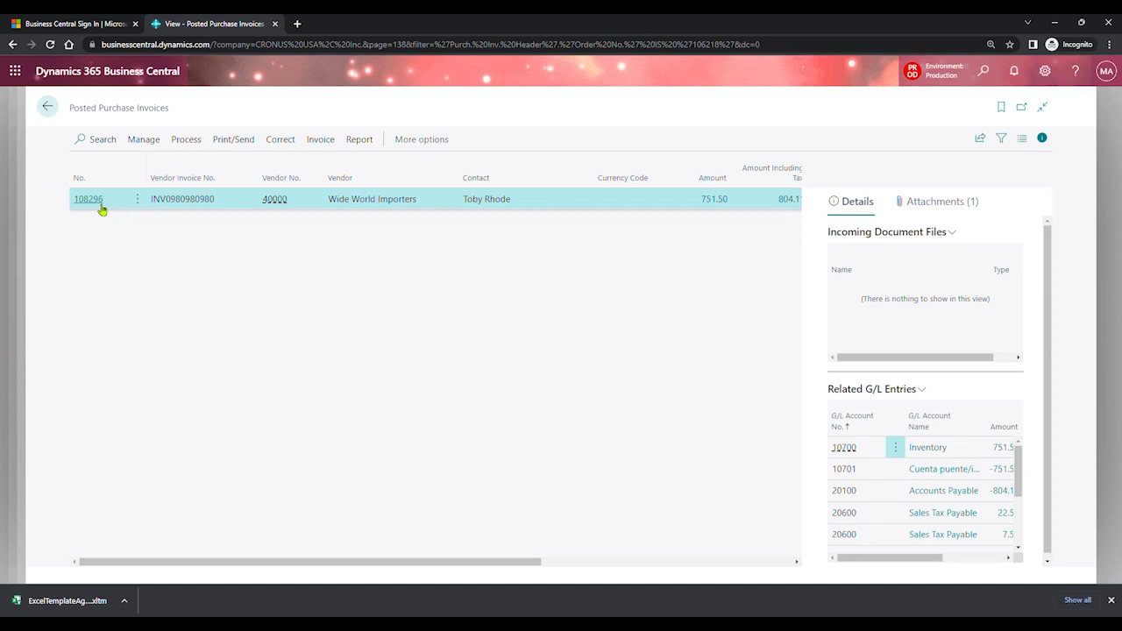
drag(82, 146, 134, 150)
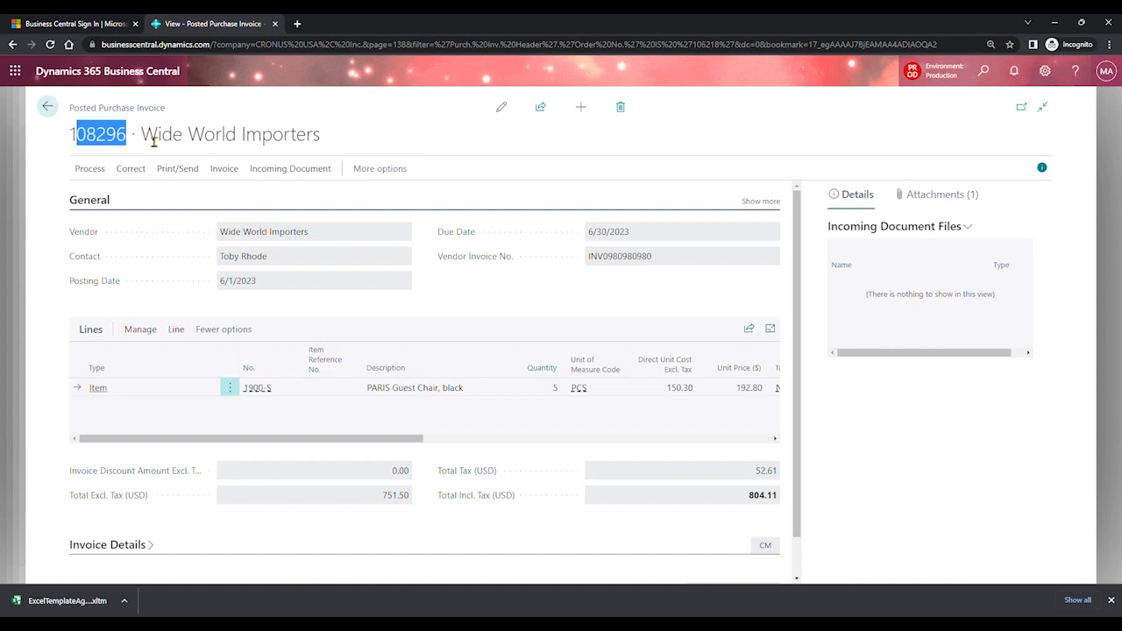
drag(171, 113, 73, 120)
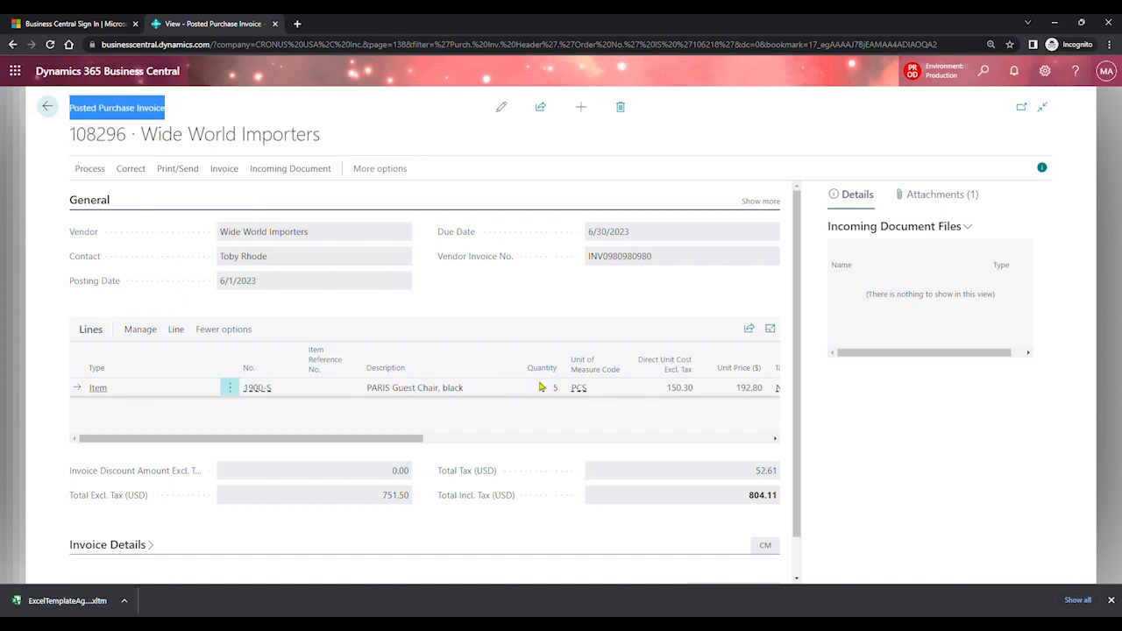
drag(550, 389, 562, 392)
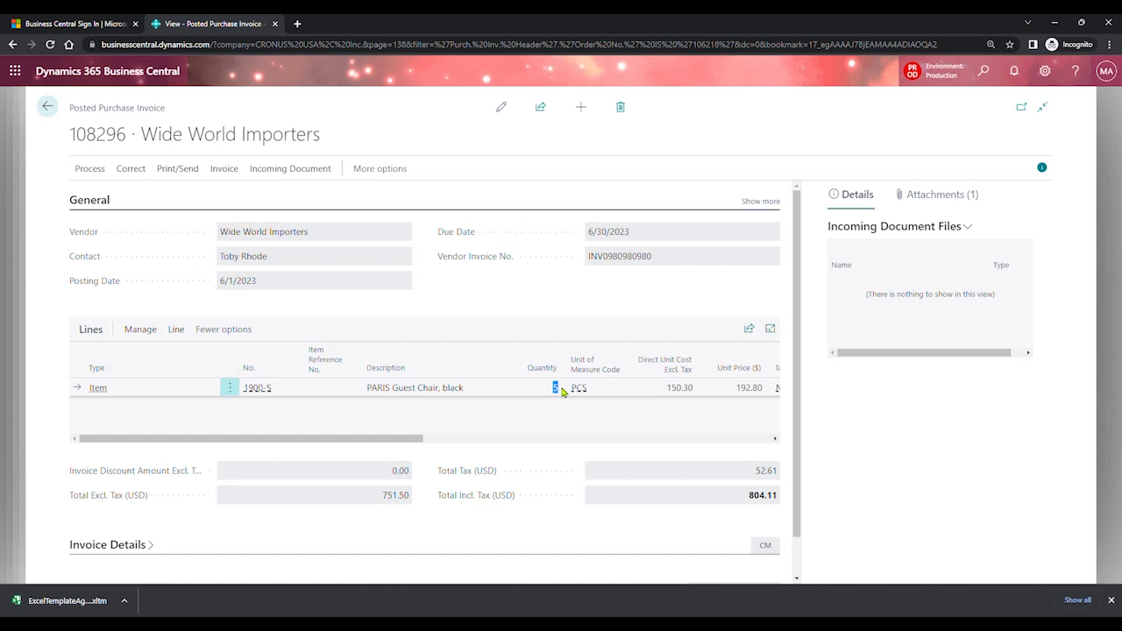
Show all General fields of the posted invoice and examine its Order No. and total including tax.
click(760, 204)
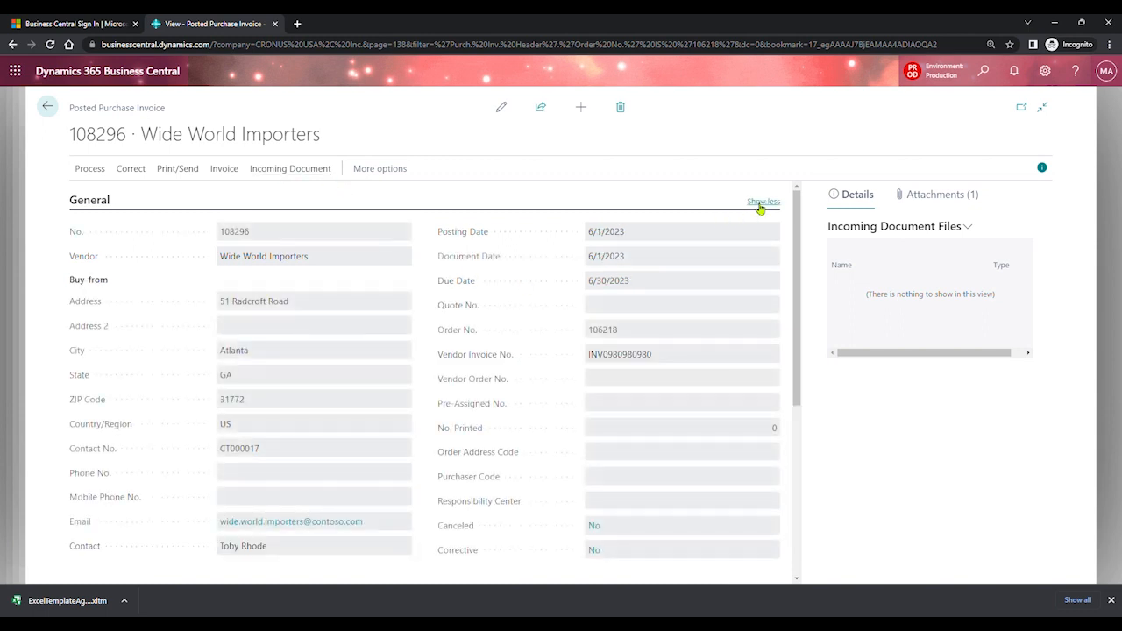
drag(619, 333, 590, 347)
mouse_move(480, 340)
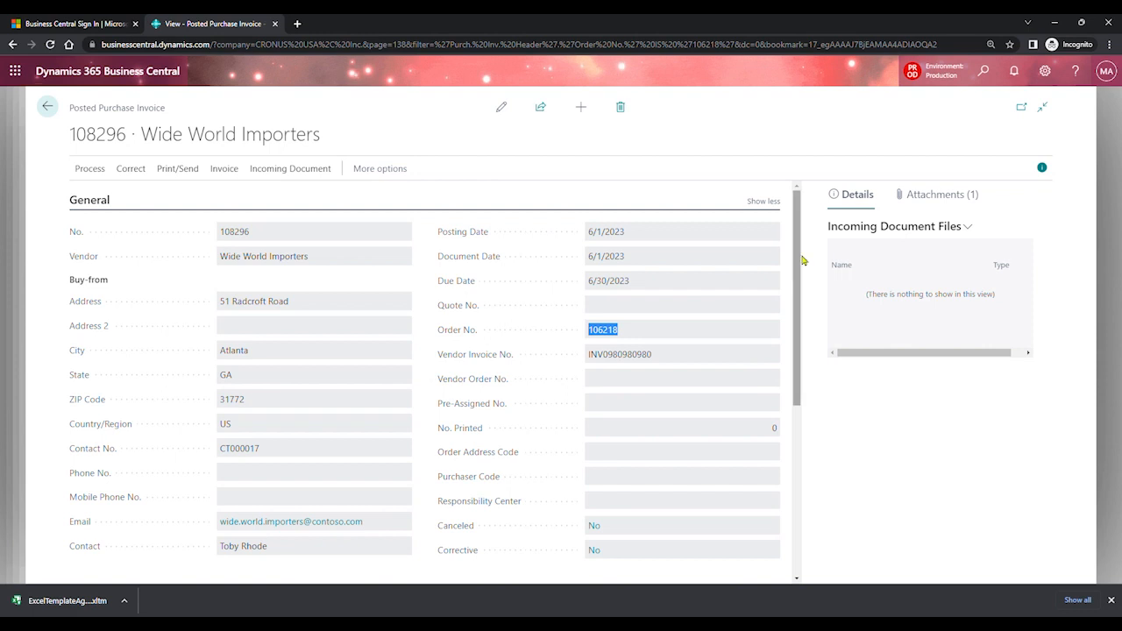
drag(800, 260, 797, 402)
drag(750, 512, 783, 519)
drag(798, 459, 801, 511)
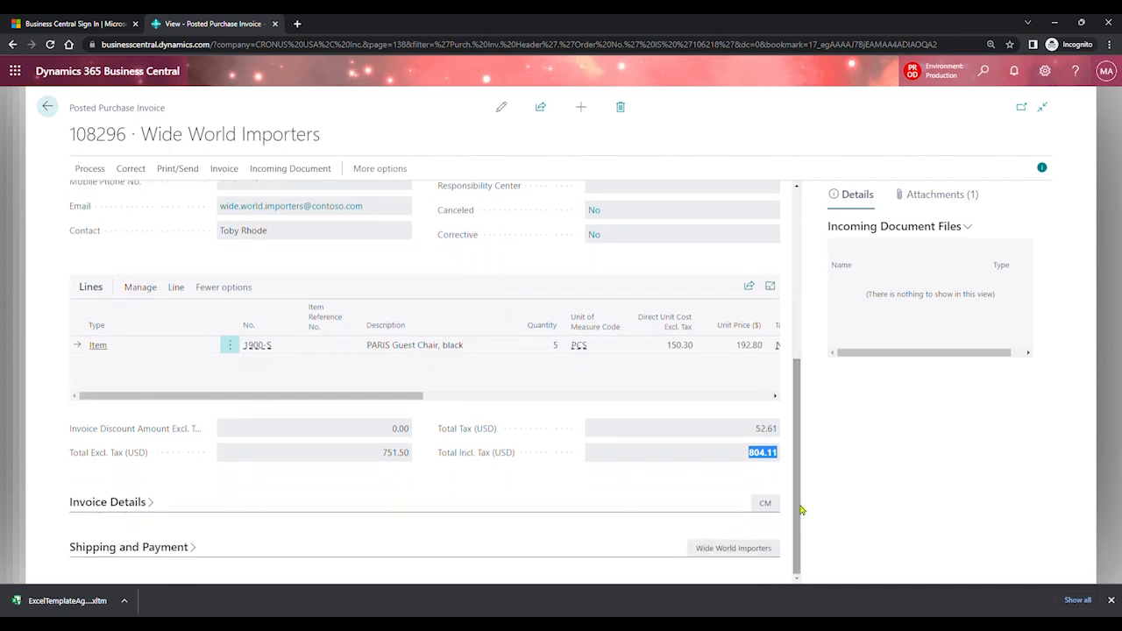